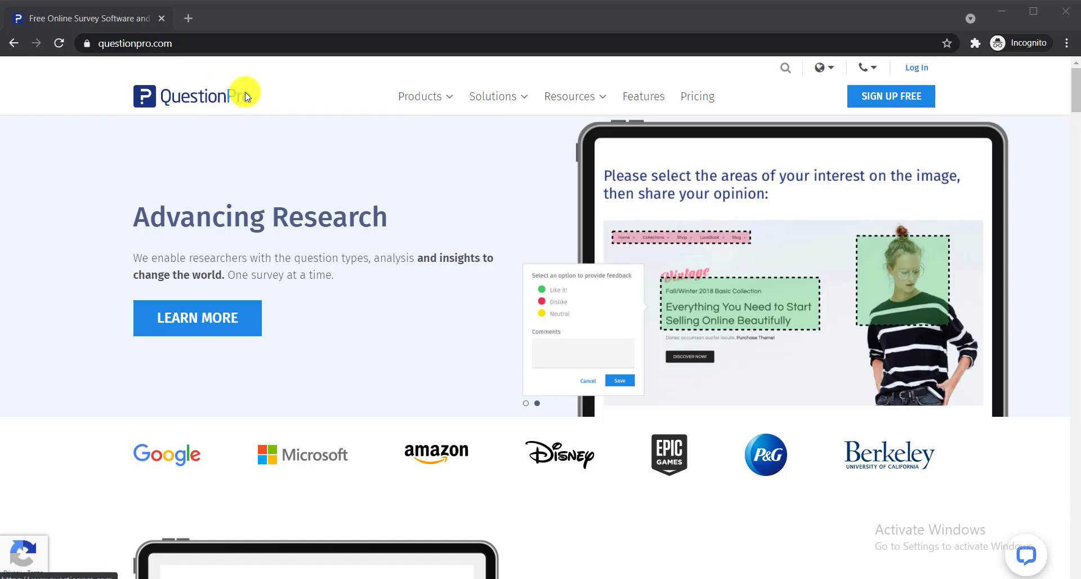
Look over the QuestionPro homepage down to the survey software section and open the overview of all plans
{"action": "scroll", "coordinate": [245, 92], "scroll_direction": "down", "scroll_amount": 1}
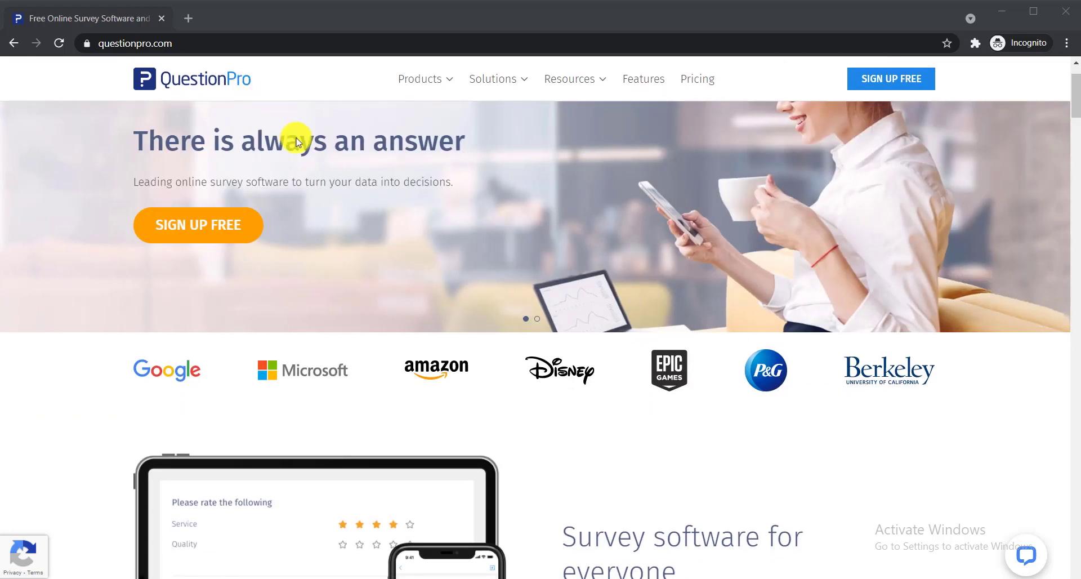
{"action": "scroll", "coordinate": [321, 160], "scroll_direction": "down", "scroll_amount": 6}
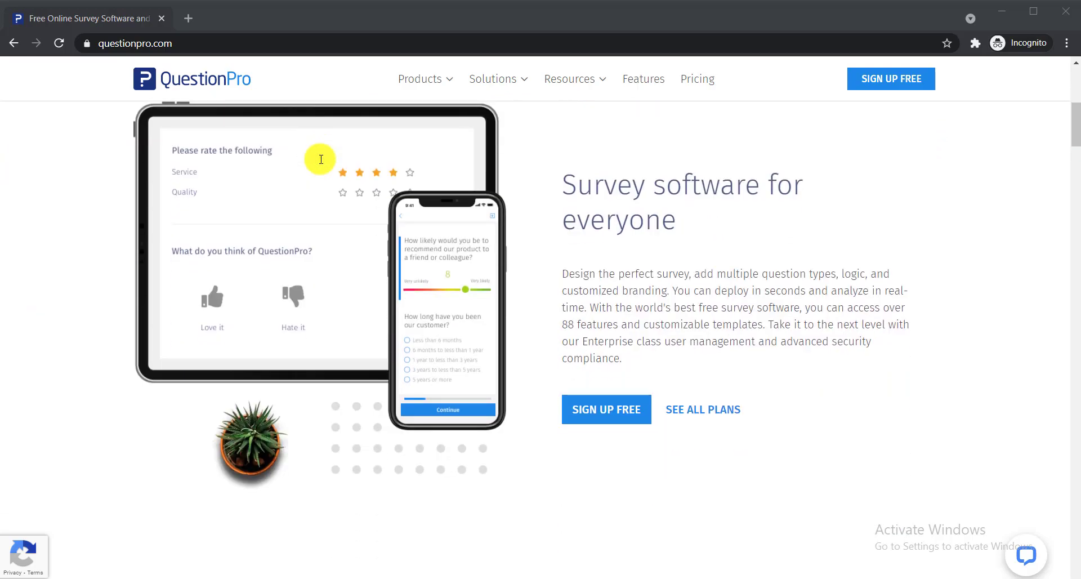
{"action": "scroll", "coordinate": [338, 155], "scroll_direction": "down", "scroll_amount": 1}
{"action": "scroll", "coordinate": [459, 135], "scroll_direction": "down", "scroll_amount": 1}
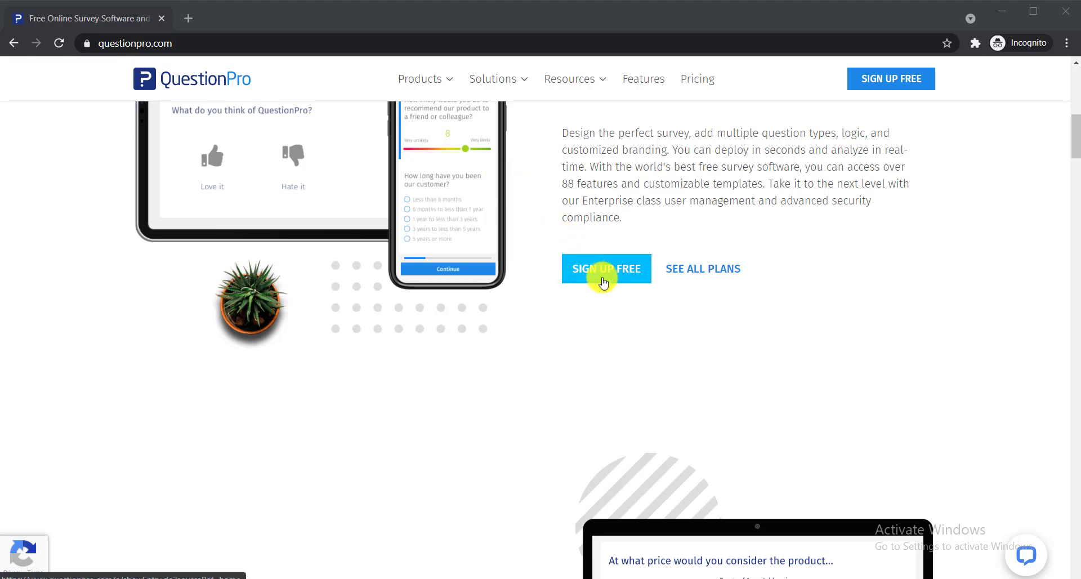
{"action": "left_click", "coordinate": [702, 271]}
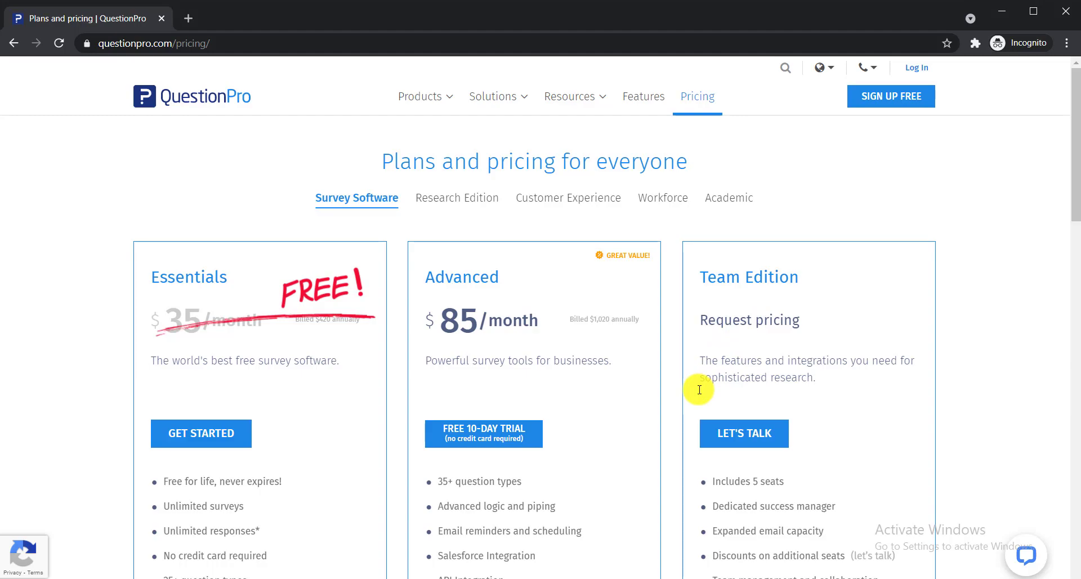
Get started with the free Essentials plan and sign up for the account using Google
{"action": "scroll", "coordinate": [699, 390], "scroll_direction": "down", "scroll_amount": 3}
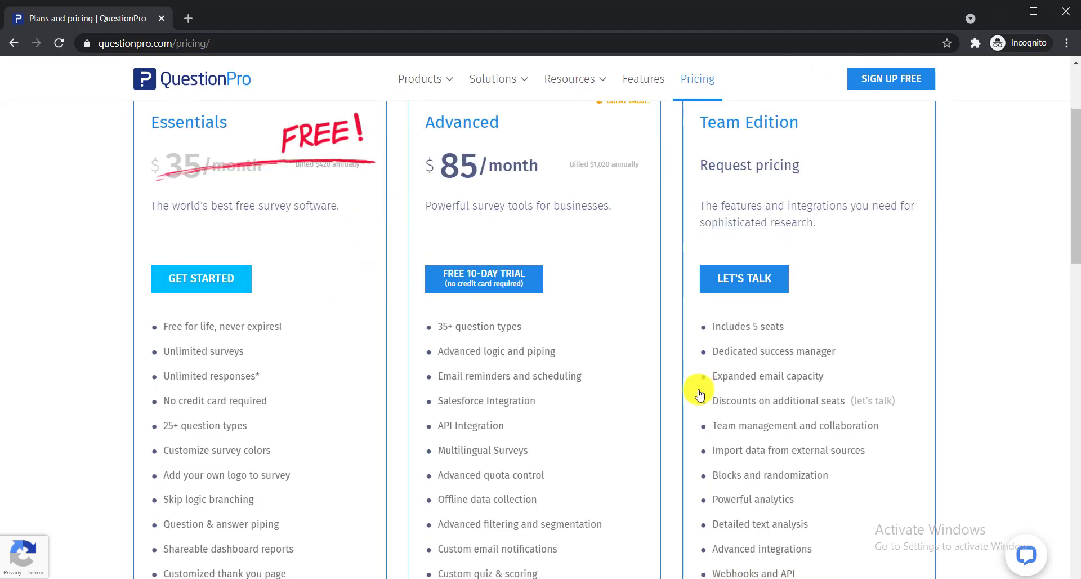
{"action": "scroll", "coordinate": [700, 394], "scroll_direction": "up", "scroll_amount": 1}
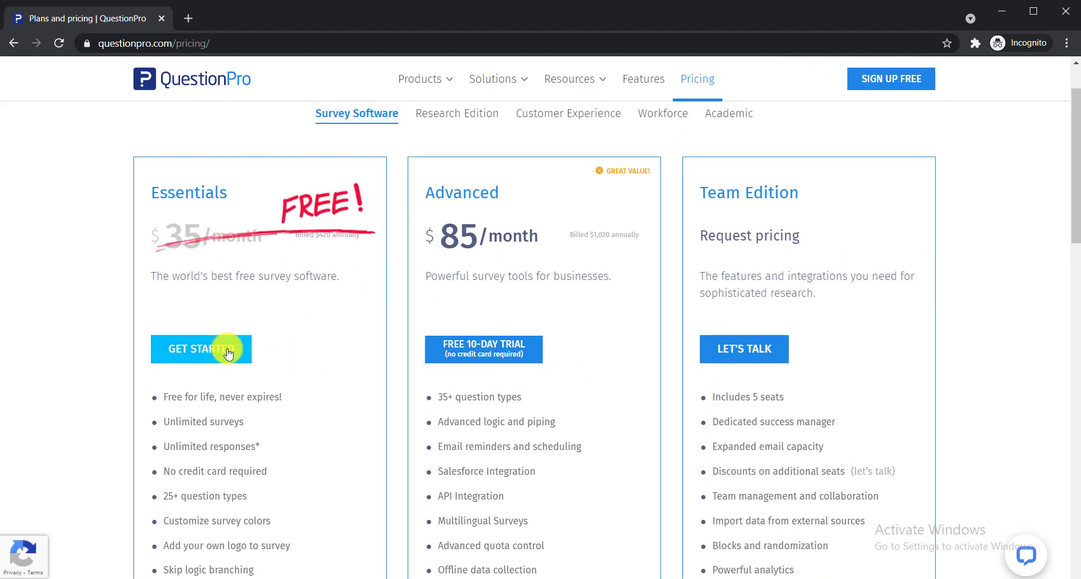
{"action": "left_click", "coordinate": [193, 353]}
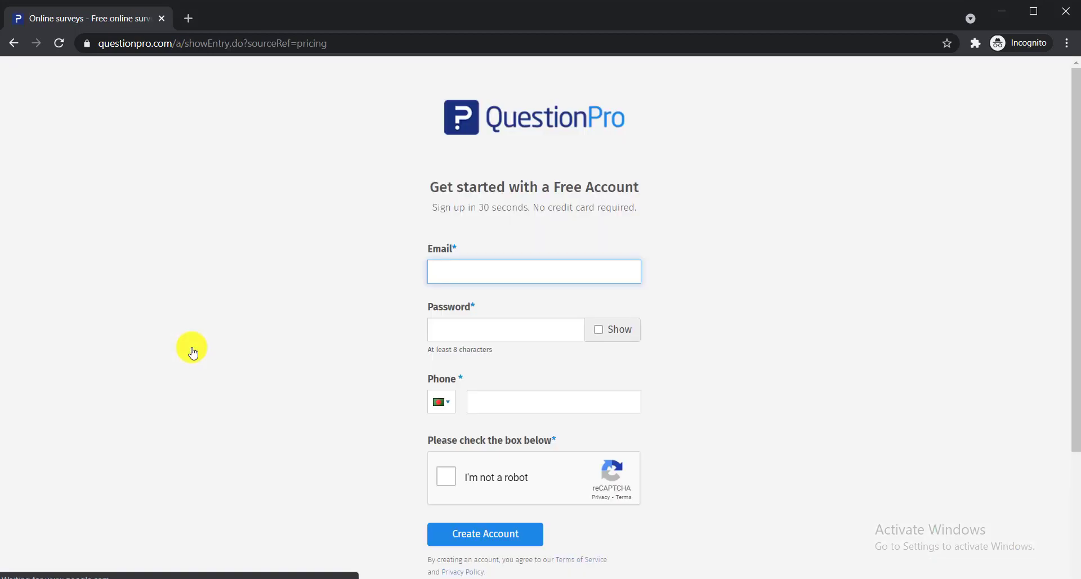
{"action": "scroll", "coordinate": [608, 225], "scroll_direction": "down", "scroll_amount": 3}
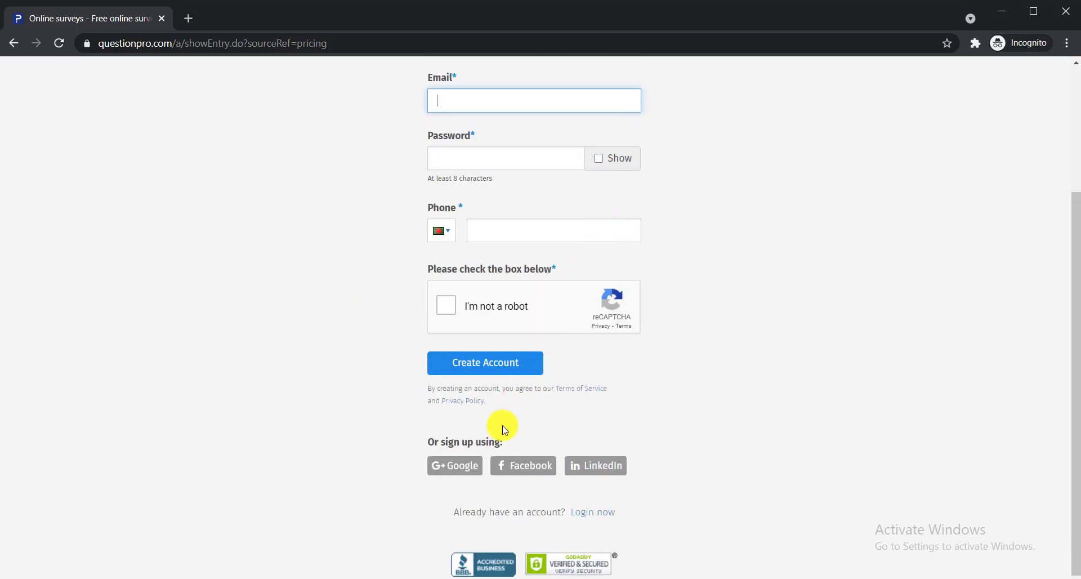
{"action": "left_click", "coordinate": [444, 469]}
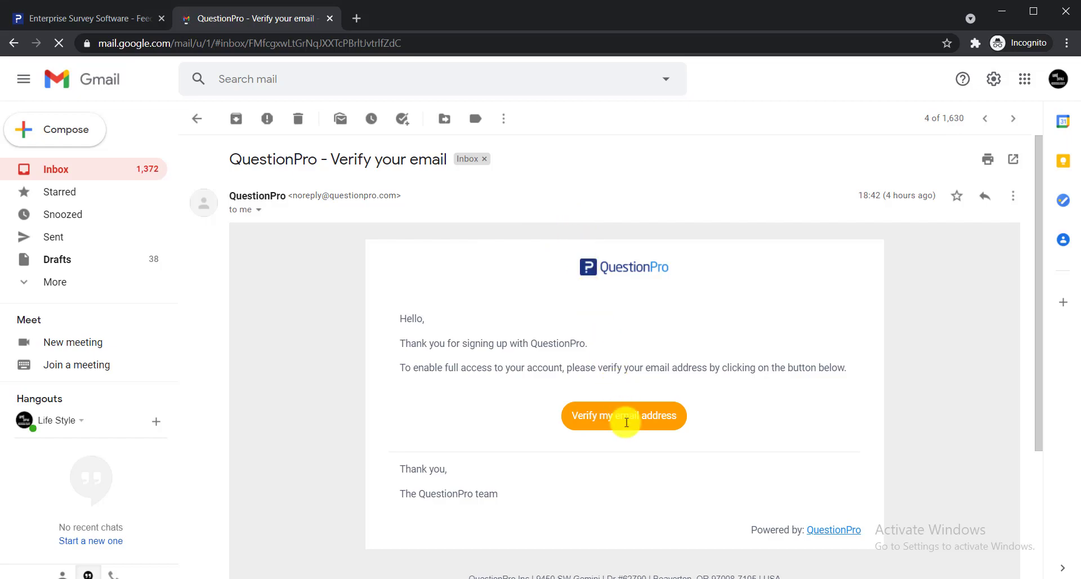
Switch from the Gmail verification message back to QuestionPro, start a new survey and show the available templates
{"action": "scroll", "coordinate": [629, 435], "scroll_direction": "down", "scroll_amount": 1}
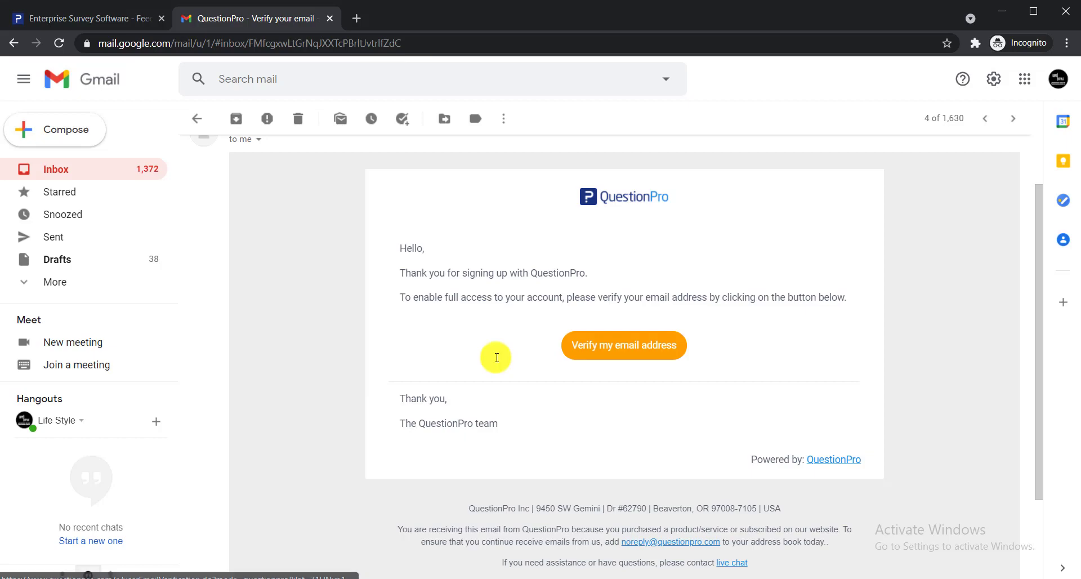
{"action": "left_click", "coordinate": [91, 18]}
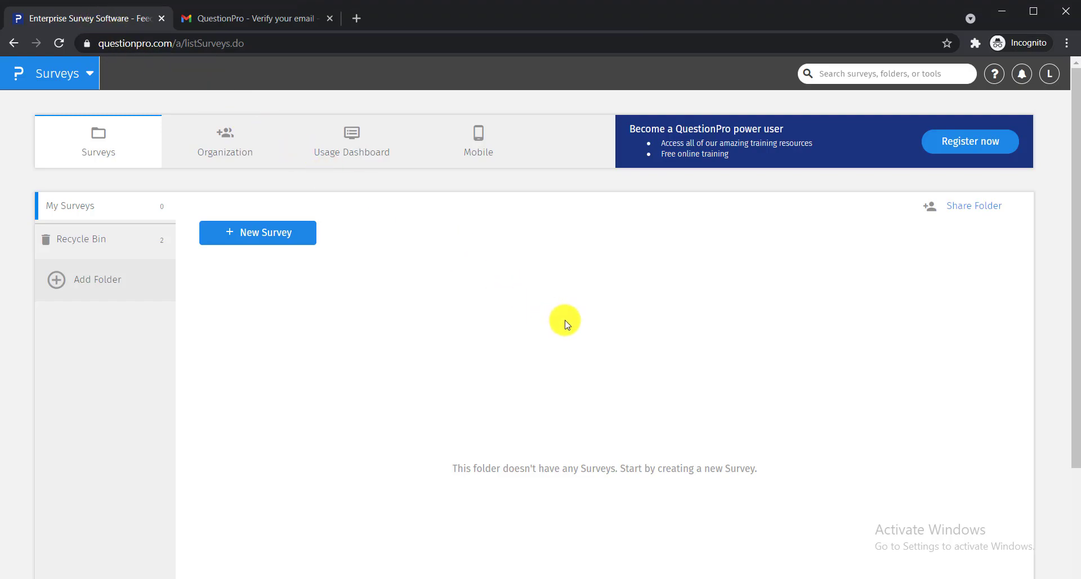
{"action": "left_click", "coordinate": [250, 234]}
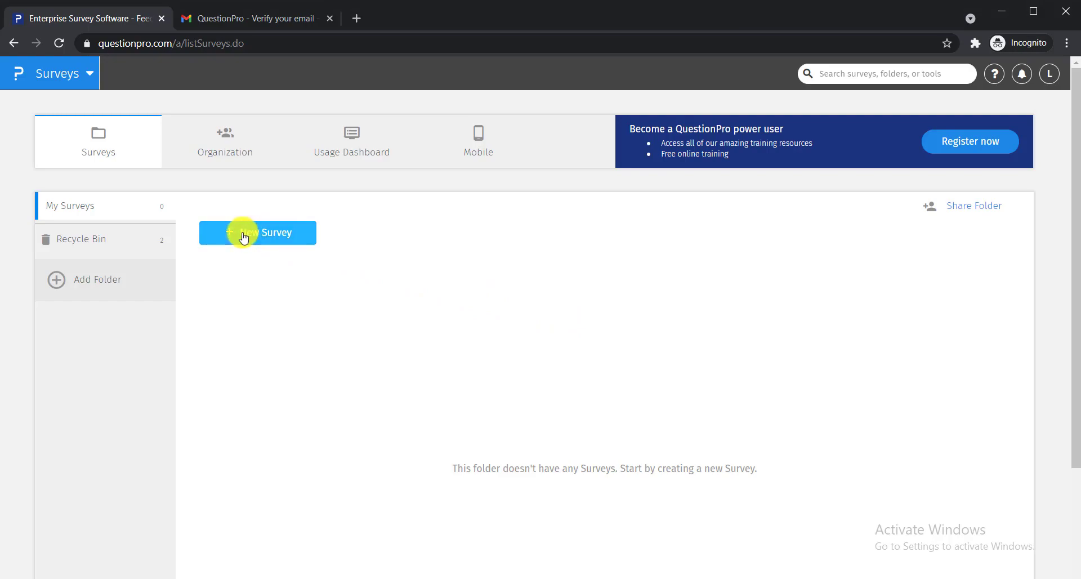
{"action": "left_click", "coordinate": [243, 237]}
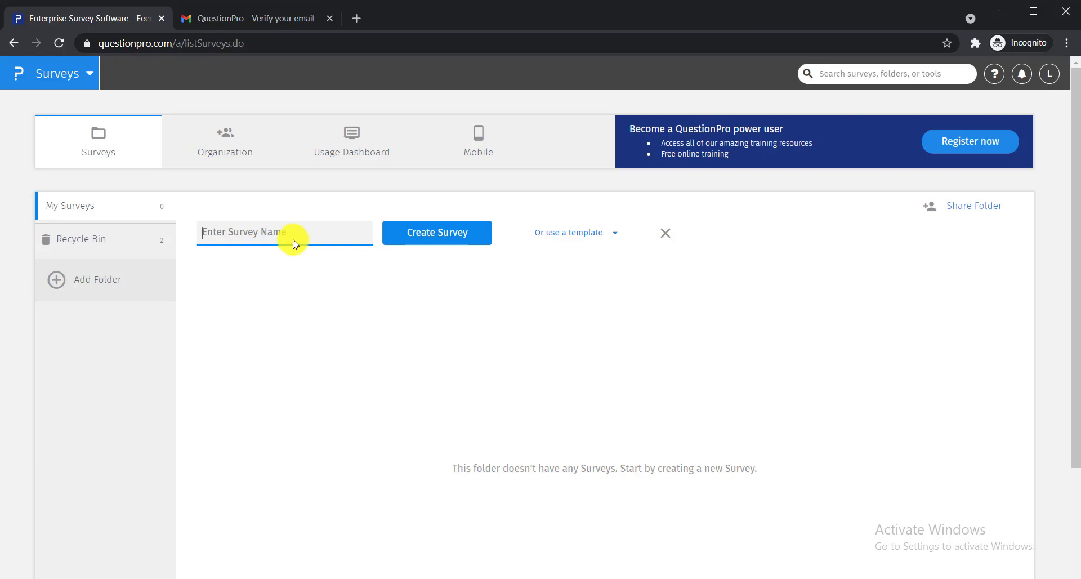
{"action": "left_click", "coordinate": [616, 238]}
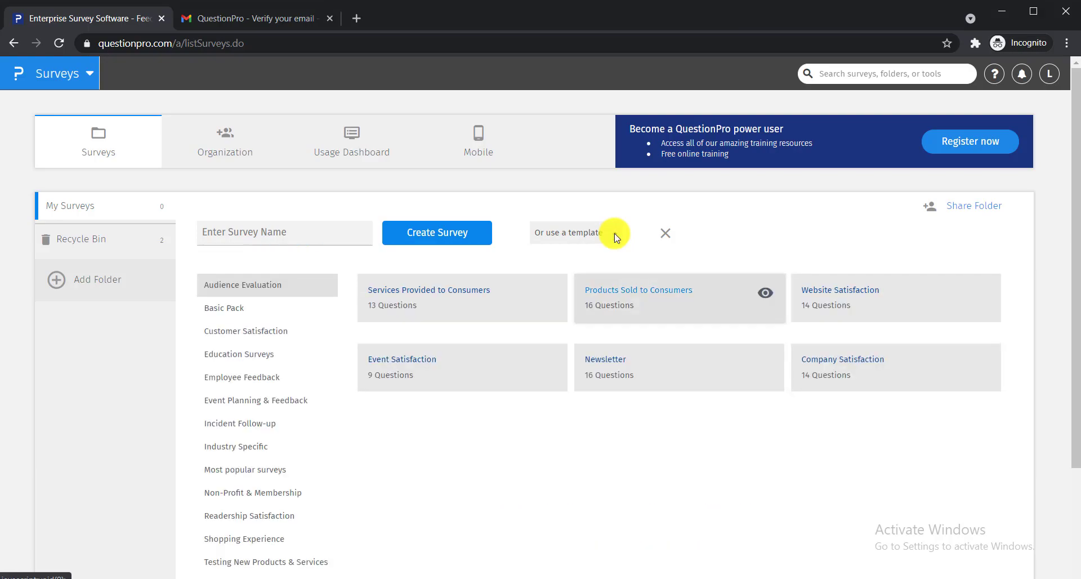
Browse the survey template categories, including Basic Pack, Customer Satisfaction and Education Surveys
{"action": "scroll", "coordinate": [295, 388], "scroll_direction": "down", "scroll_amount": 3}
{"action": "scroll", "coordinate": [292, 389], "scroll_direction": "up", "scroll_amount": 3}
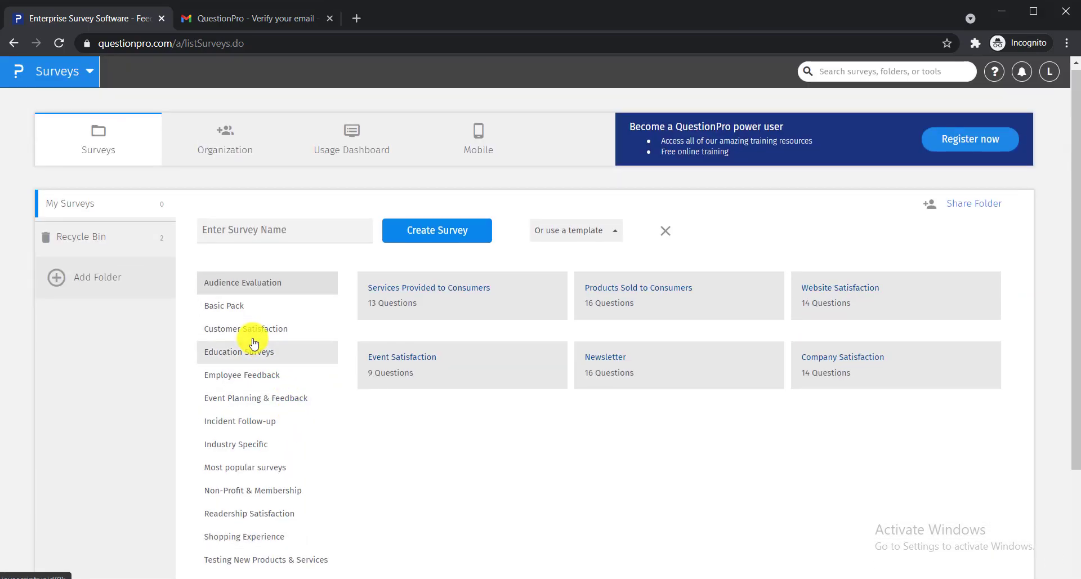
{"action": "scroll", "coordinate": [254, 340], "scroll_direction": "down", "scroll_amount": 3}
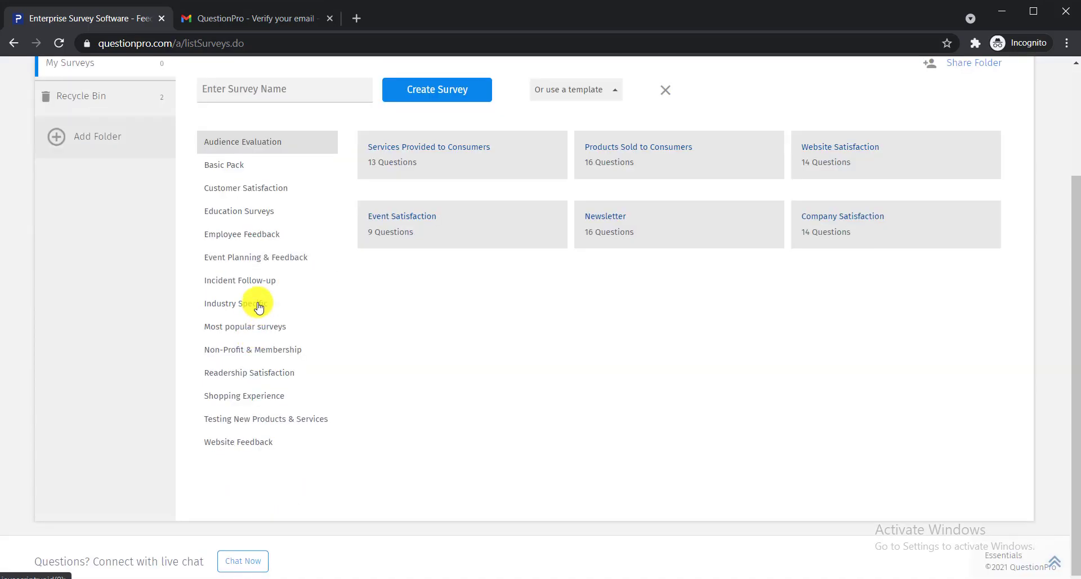
{"action": "scroll", "coordinate": [259, 307], "scroll_direction": "up", "scroll_amount": 1}
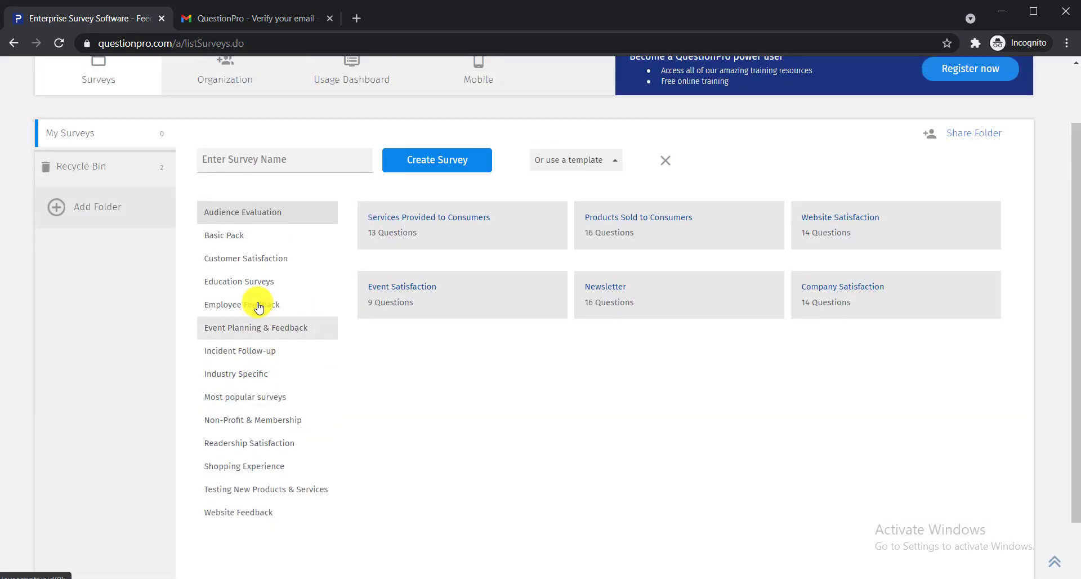
{"action": "left_click", "coordinate": [227, 240]}
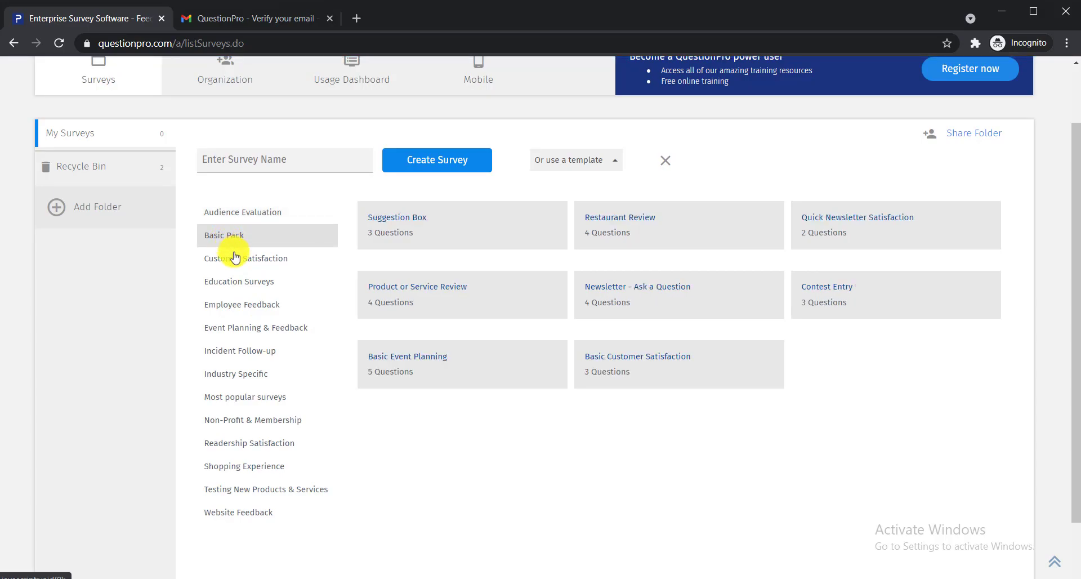
{"action": "left_click", "coordinate": [236, 257]}
{"action": "scroll", "coordinate": [231, 250], "scroll_direction": "down", "scroll_amount": 2}
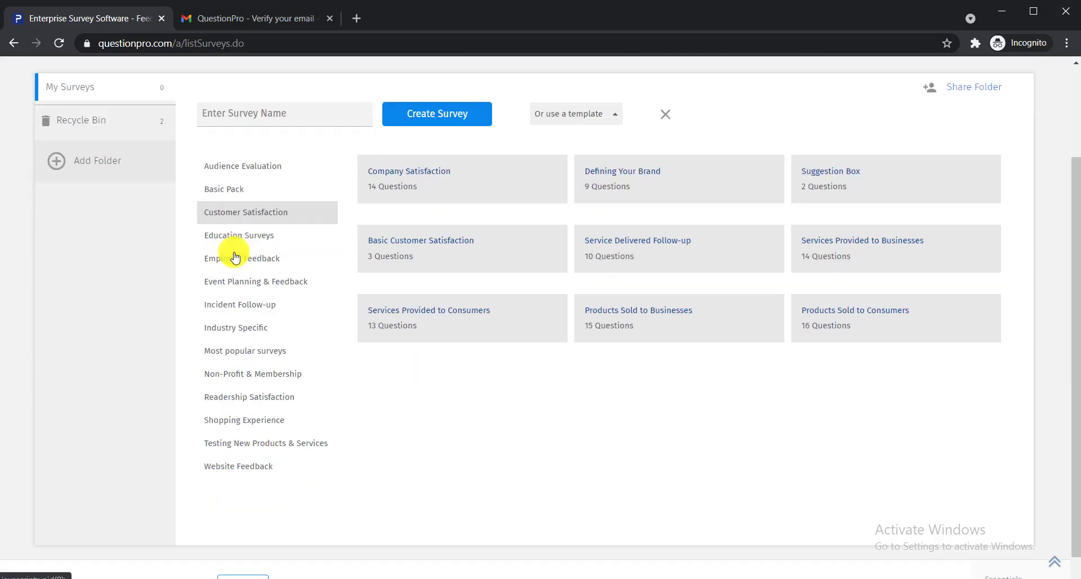
{"action": "left_click", "coordinate": [262, 214]}
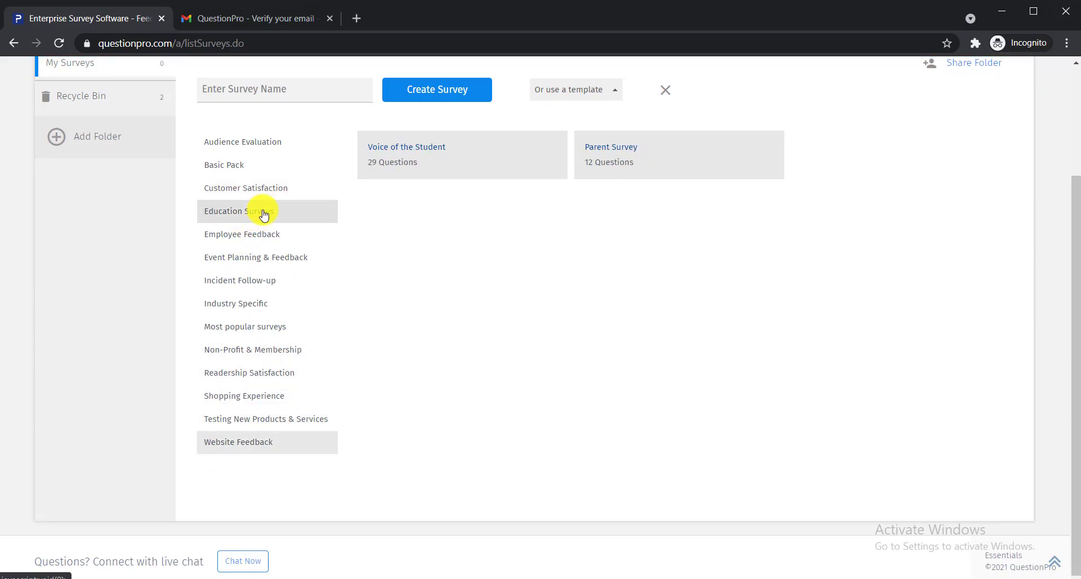
Preview the Online Shopping Satisfaction template from the Shopping Experience category, read through its questions and create the survey from it
{"action": "left_click", "coordinate": [246, 401]}
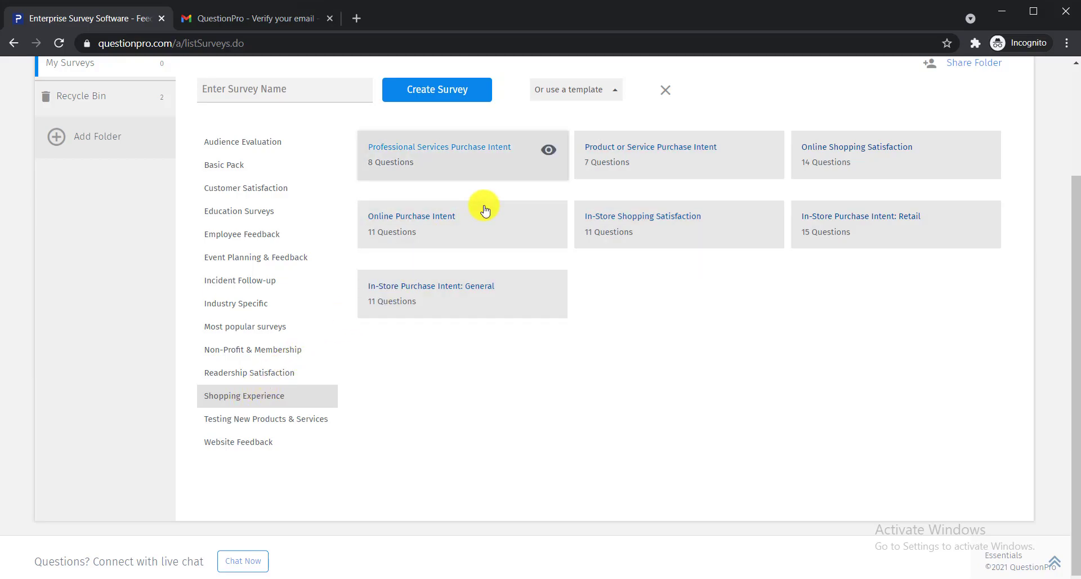
{"action": "scroll", "coordinate": [486, 210], "scroll_direction": "up", "scroll_amount": 1}
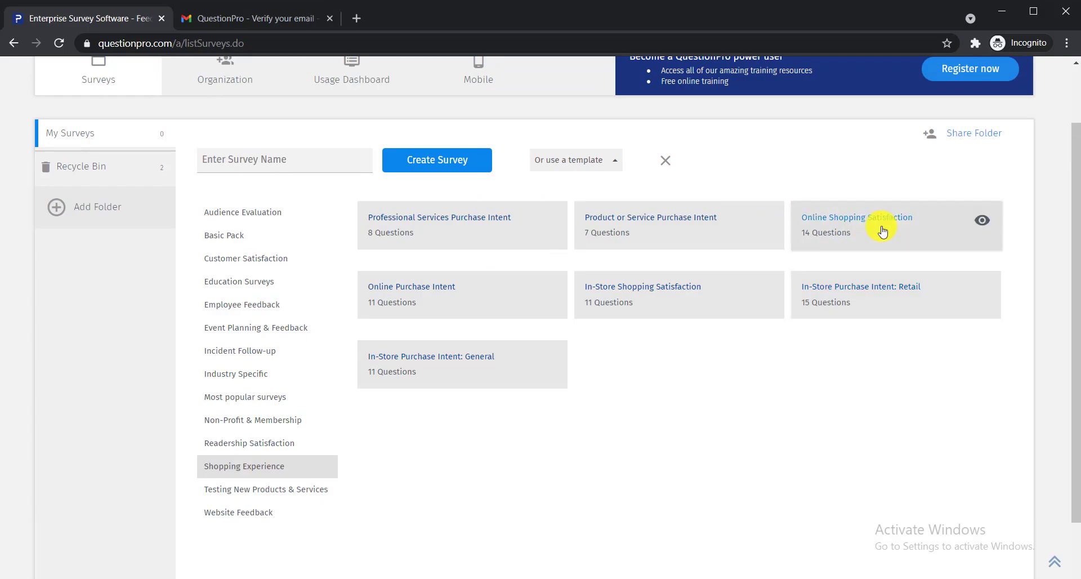
{"action": "scroll", "coordinate": [882, 231], "scroll_direction": "up", "scroll_amount": 1}
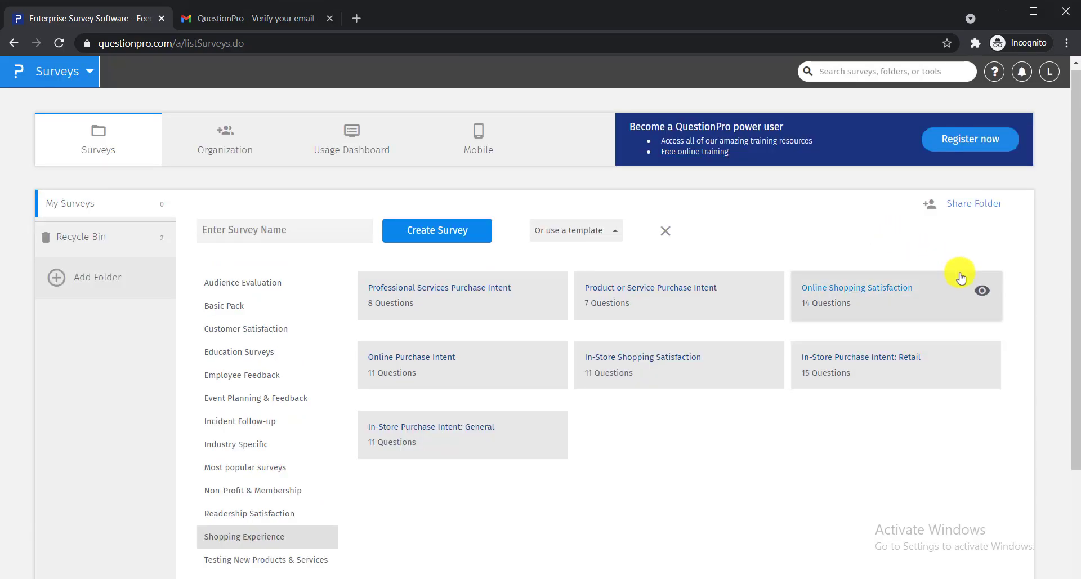
{"action": "left_click", "coordinate": [982, 290]}
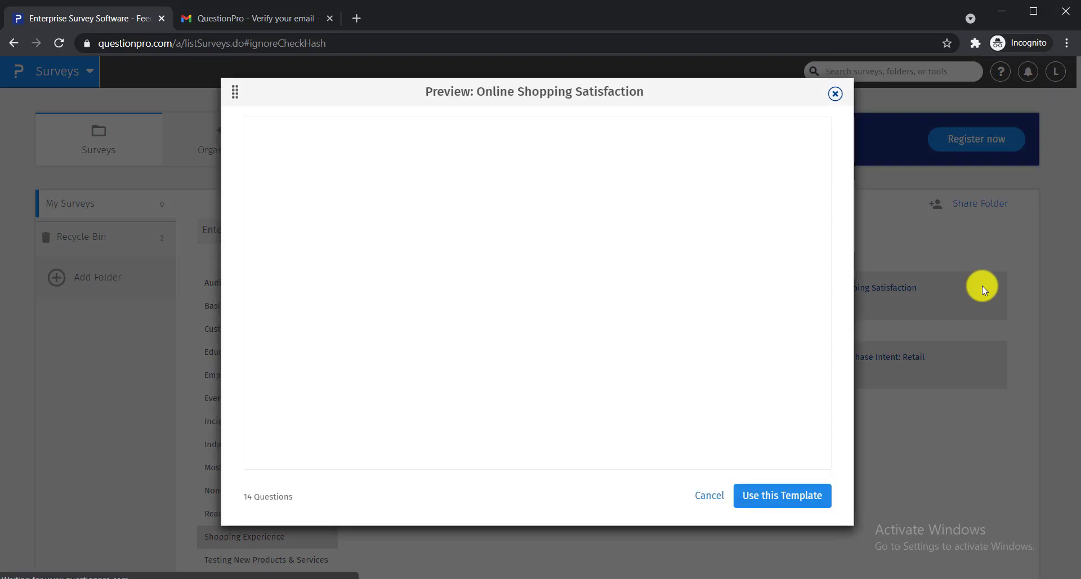
{"action": "left_click", "coordinate": [835, 94]}
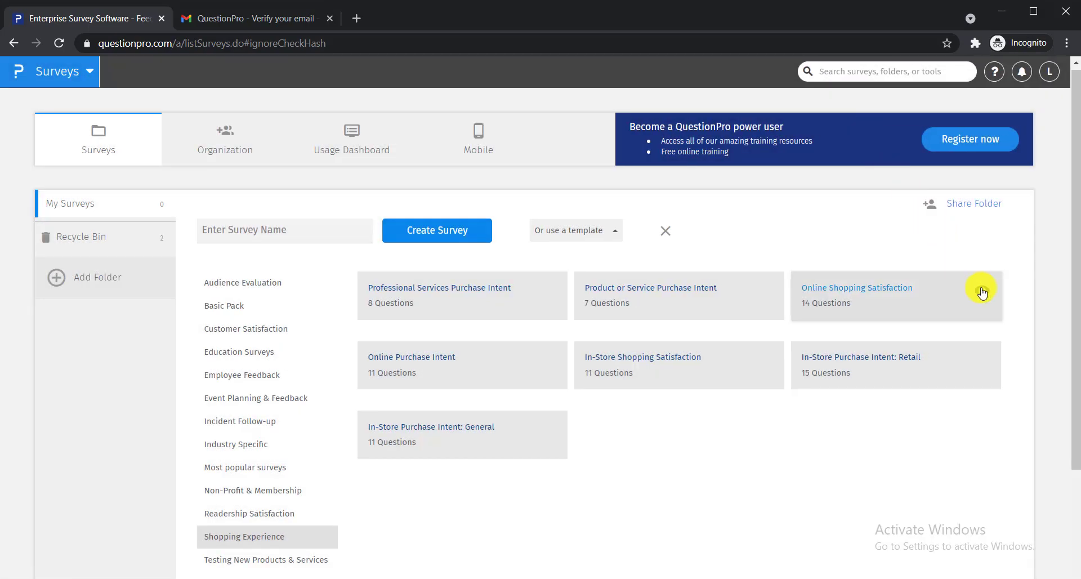
{"action": "left_click", "coordinate": [982, 291]}
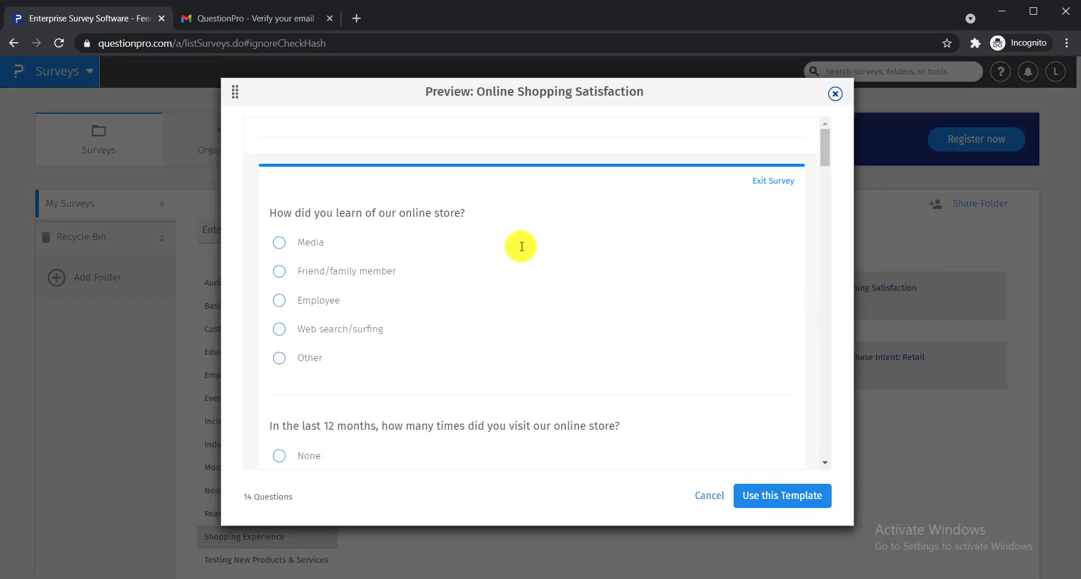
{"action": "scroll", "coordinate": [382, 221], "scroll_direction": "down", "scroll_amount": 12}
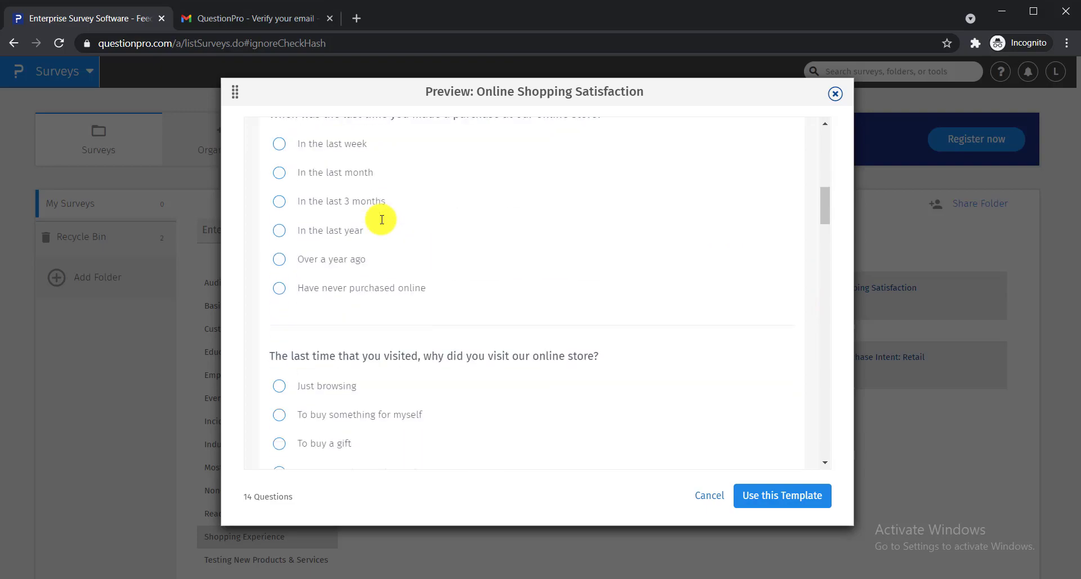
{"action": "scroll", "coordinate": [381, 219], "scroll_direction": "down", "scroll_amount": 15}
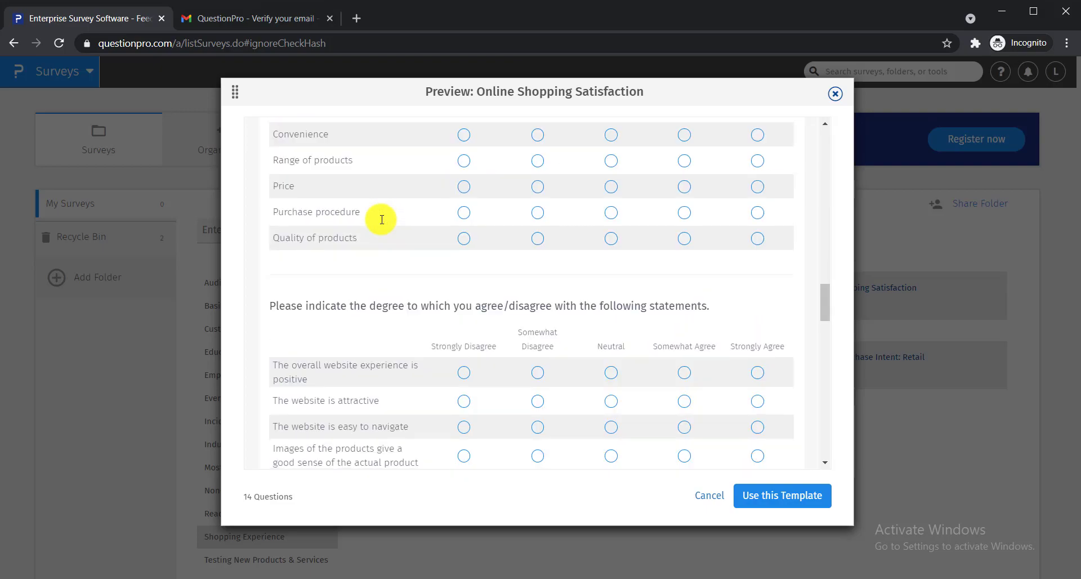
{"action": "scroll", "coordinate": [381, 219], "scroll_direction": "down", "scroll_amount": 15}
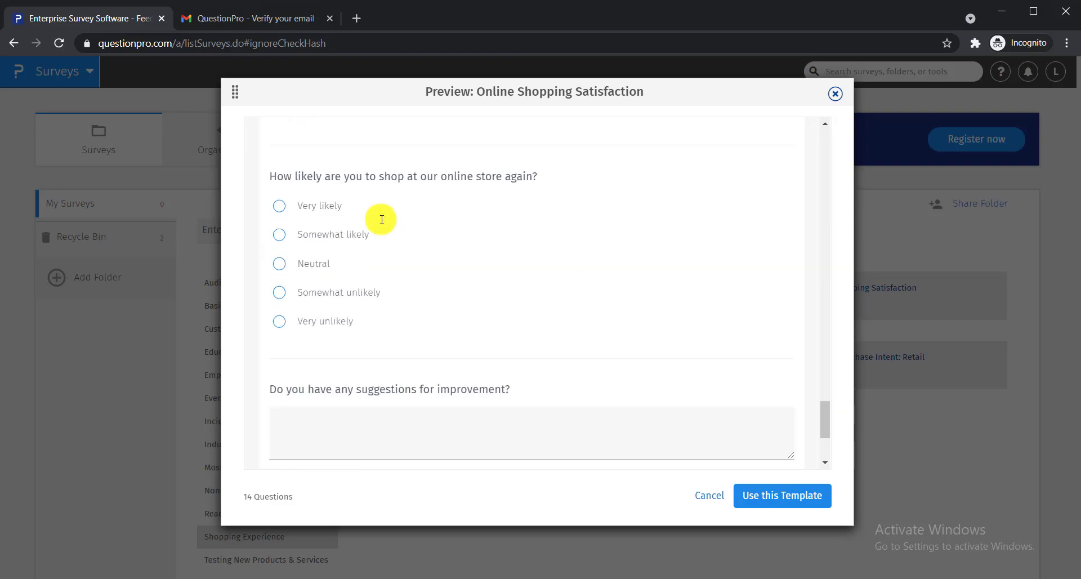
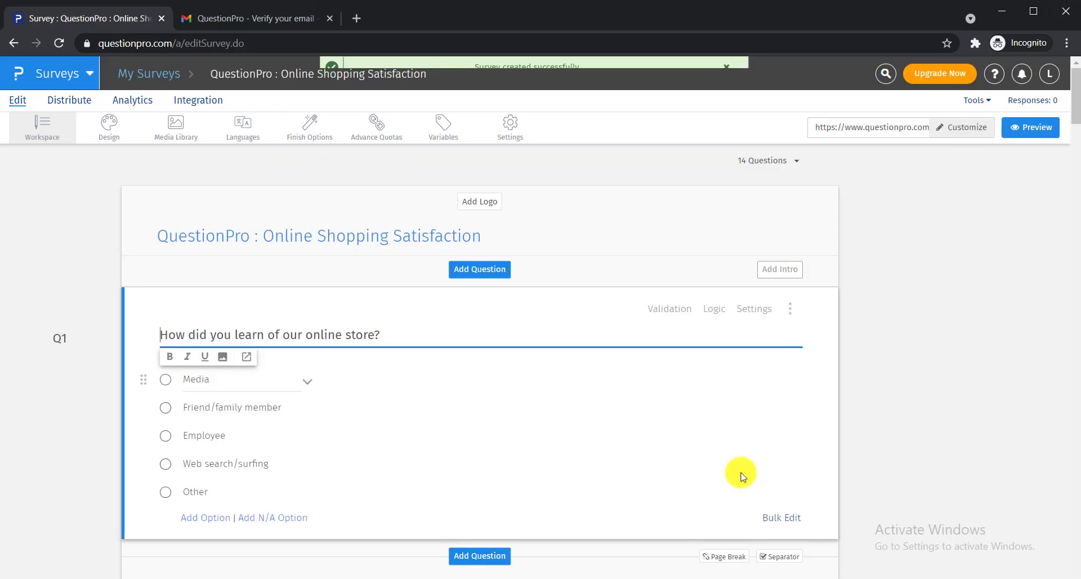
Examine the new survey's questions, the editable "Friend/family member" answer of Q1, and the places for adding a logo or question
{"action": "scroll", "coordinate": [451, 278], "scroll_direction": "down", "scroll_amount": 6}
{"action": "scroll", "coordinate": [452, 281], "scroll_direction": "down", "scroll_amount": 15}
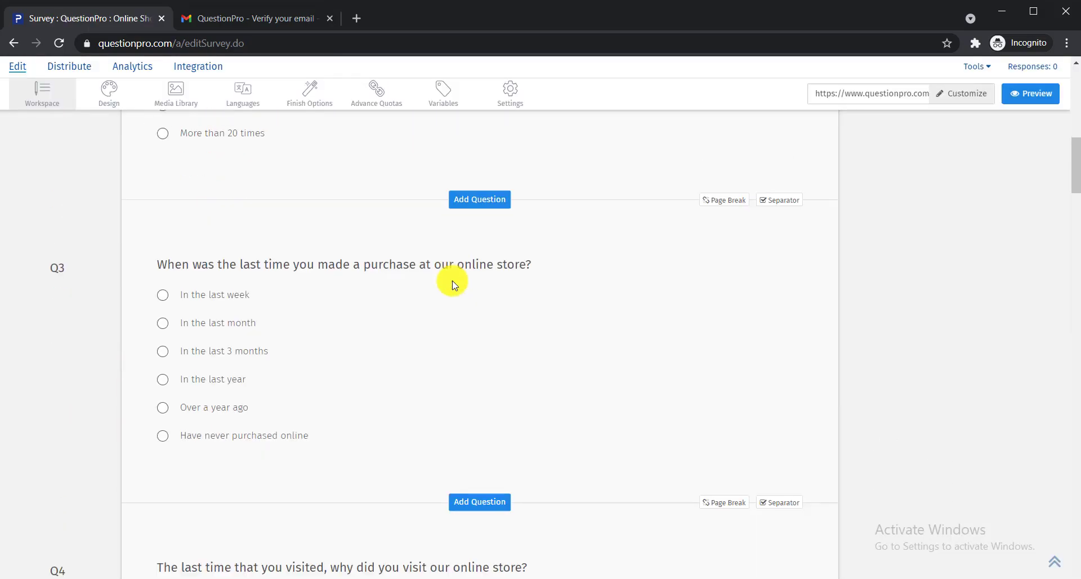
{"action": "scroll", "coordinate": [452, 280], "scroll_direction": "up", "scroll_amount": 16}
{"action": "scroll", "coordinate": [451, 282], "scroll_direction": "up", "scroll_amount": 6}
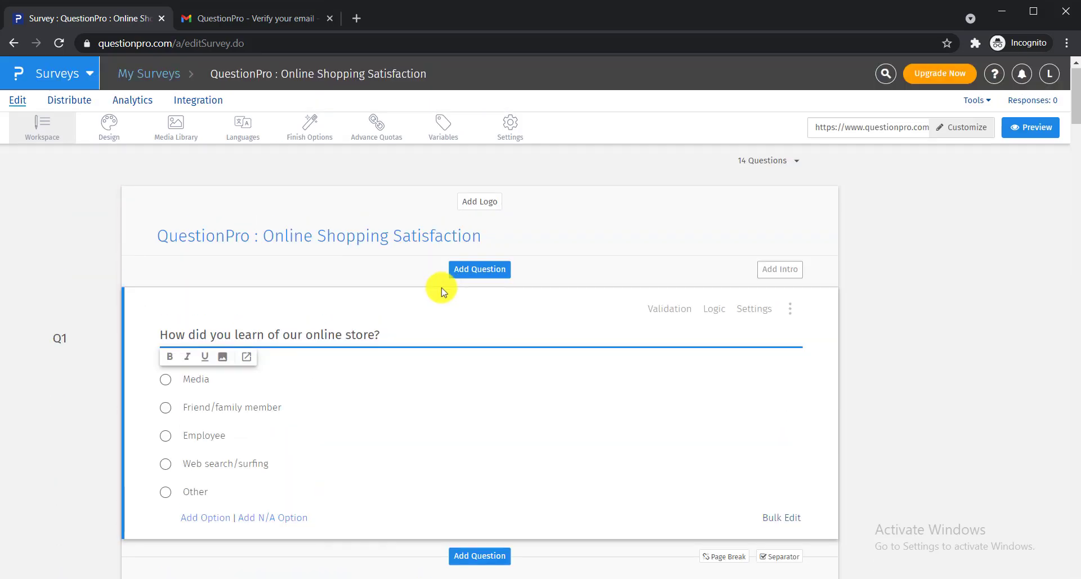
{"action": "left_click", "coordinate": [257, 405]}
{"action": "scroll", "coordinate": [254, 409], "scroll_direction": "down", "scroll_amount": 3}
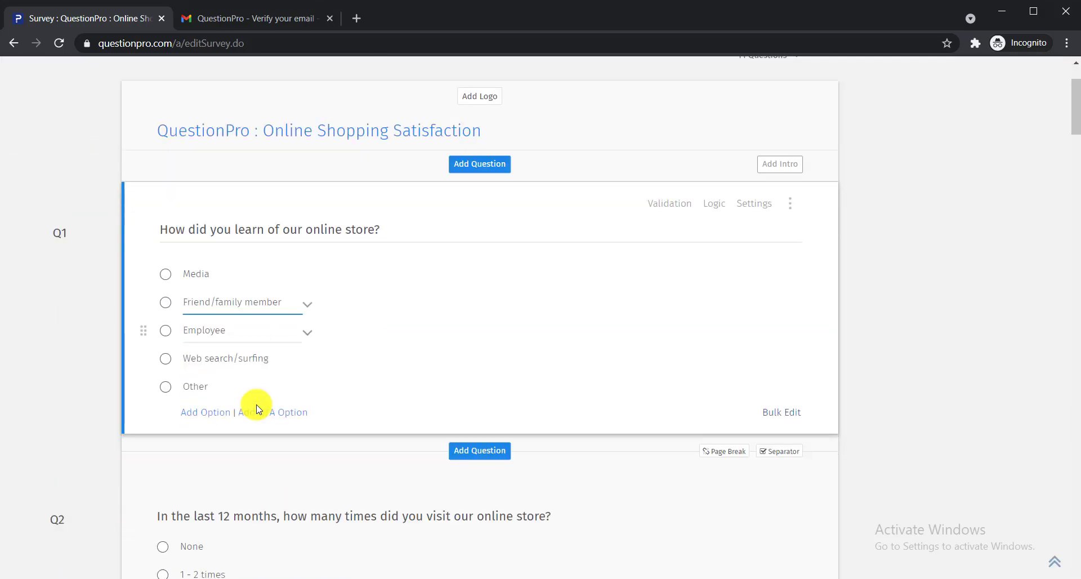
{"action": "scroll", "coordinate": [218, 313], "scroll_direction": "up", "scroll_amount": 3}
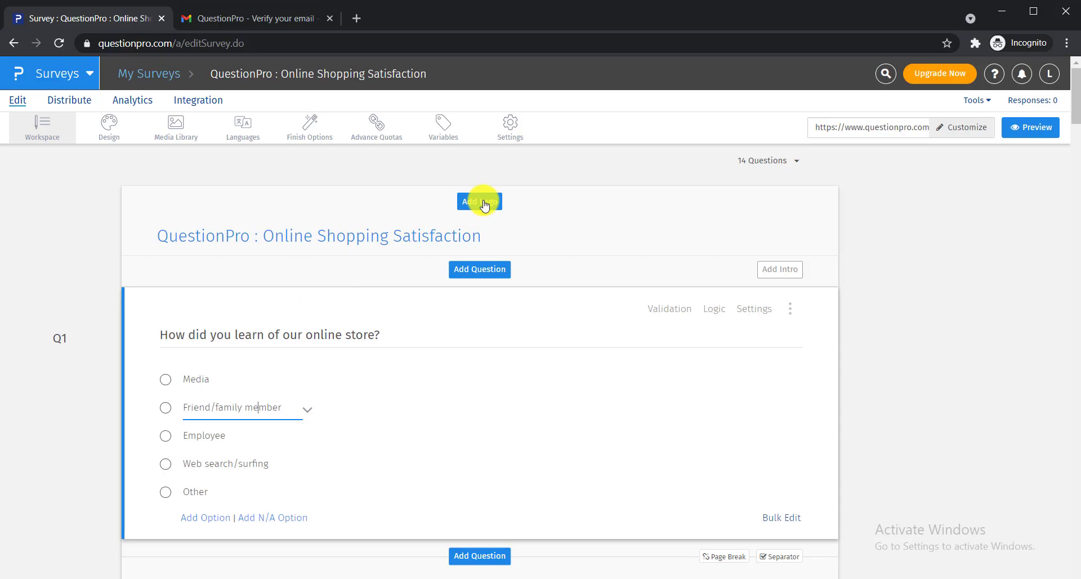
{"action": "scroll", "coordinate": [485, 206], "scroll_direction": "down", "scroll_amount": 2}
{"action": "scroll", "coordinate": [484, 206], "scroll_direction": "up", "scroll_amount": 1}
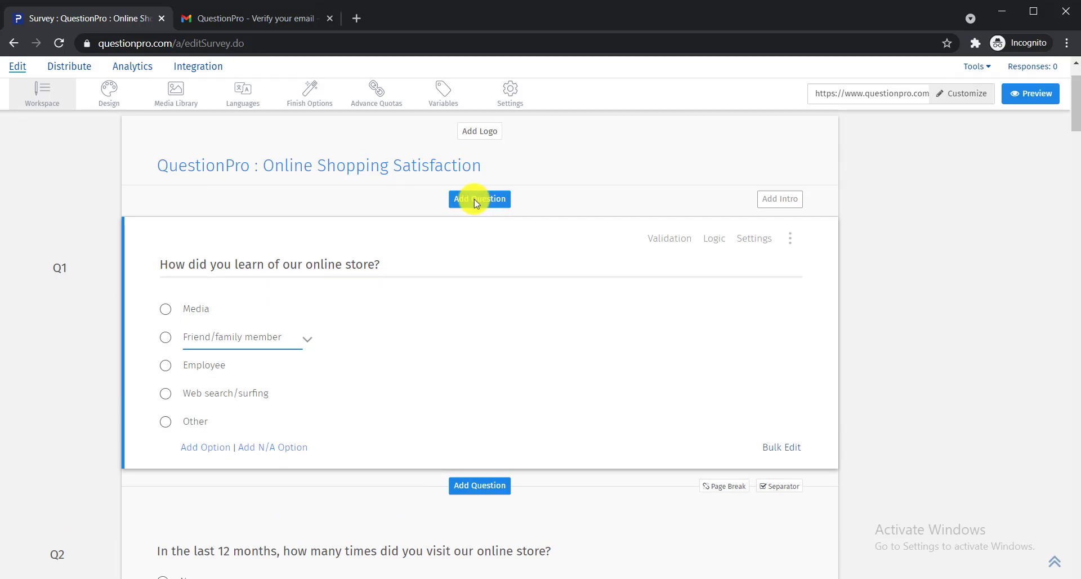
Add a Smiley - Rating question, "How satisfied are you with our services", above the question on how customers learned of the store
{"action": "left_click", "coordinate": [473, 204]}
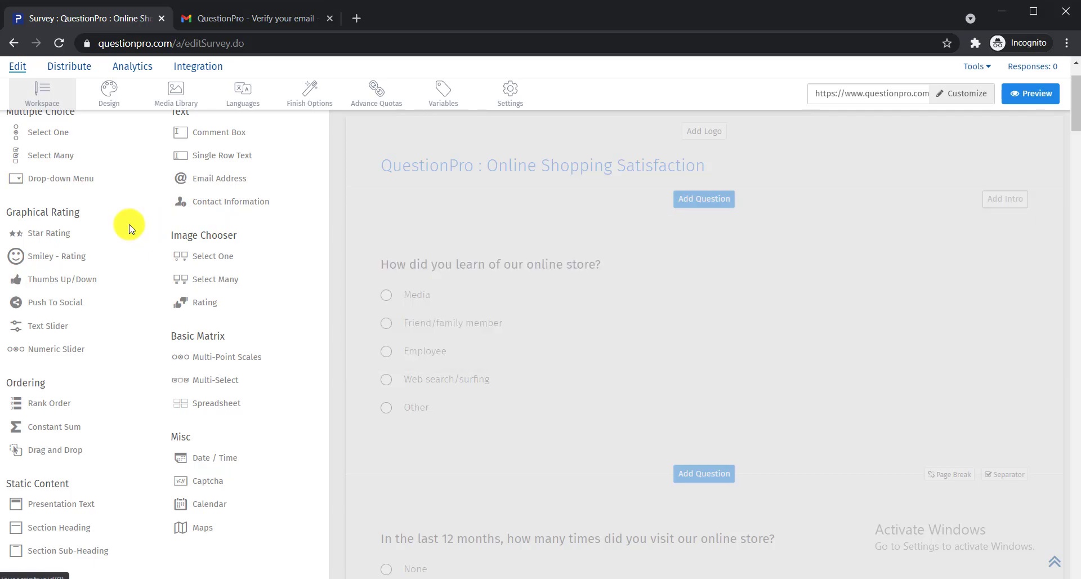
{"action": "scroll", "coordinate": [129, 228], "scroll_direction": "up", "scroll_amount": 2}
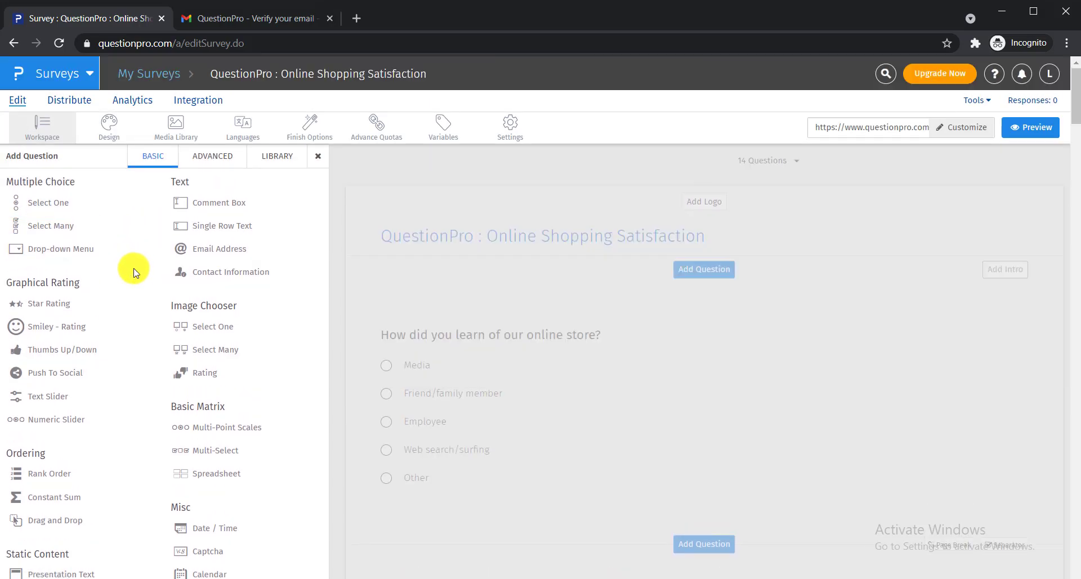
{"action": "scroll", "coordinate": [134, 273], "scroll_direction": "down", "scroll_amount": 2}
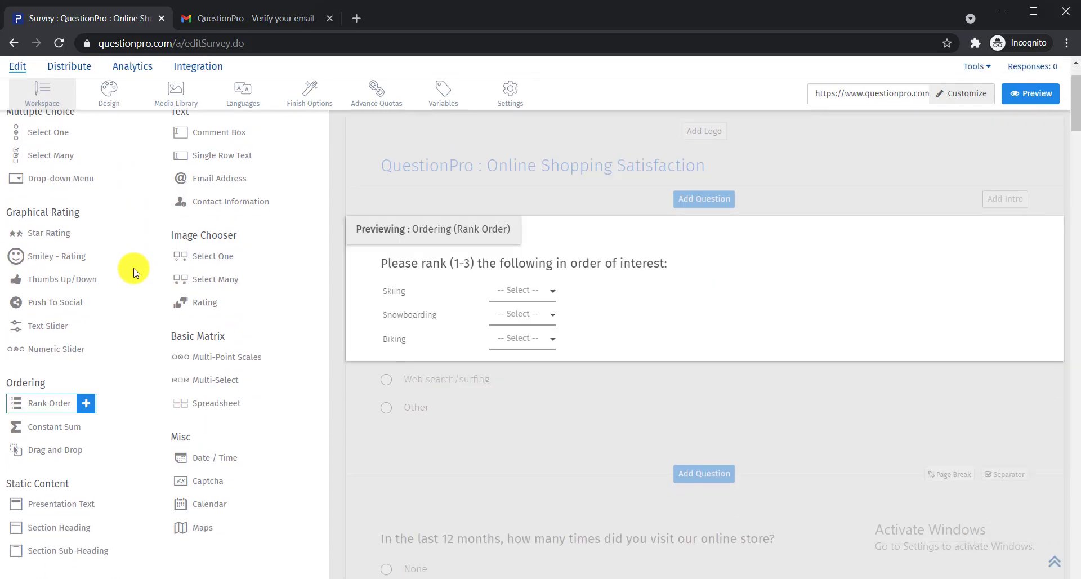
{"action": "scroll", "coordinate": [121, 273], "scroll_direction": "up", "scroll_amount": 2}
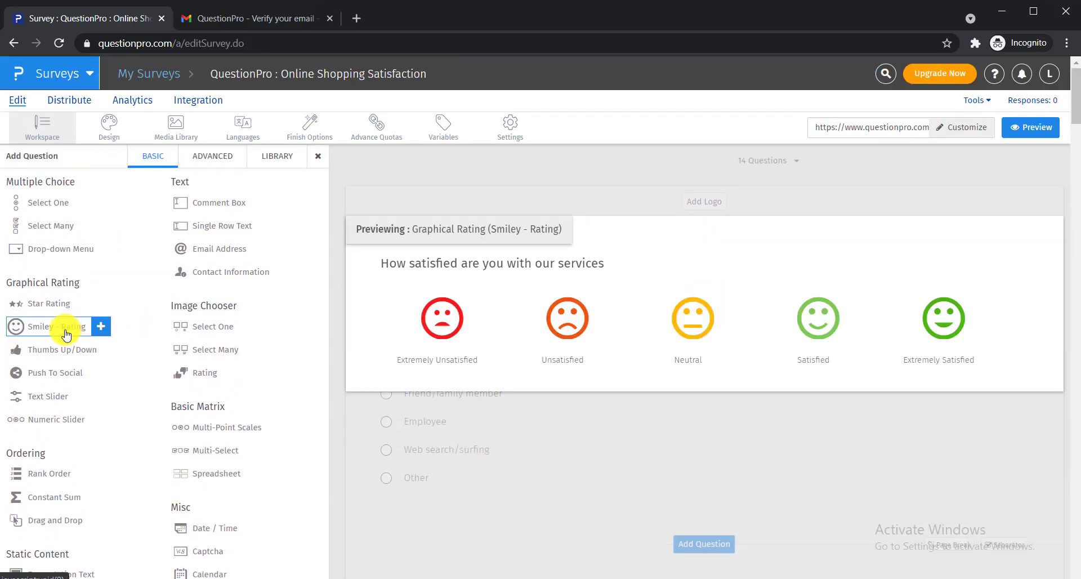
{"action": "left_click_drag", "start_coordinate": [66, 334], "coordinate": [99, 322]}
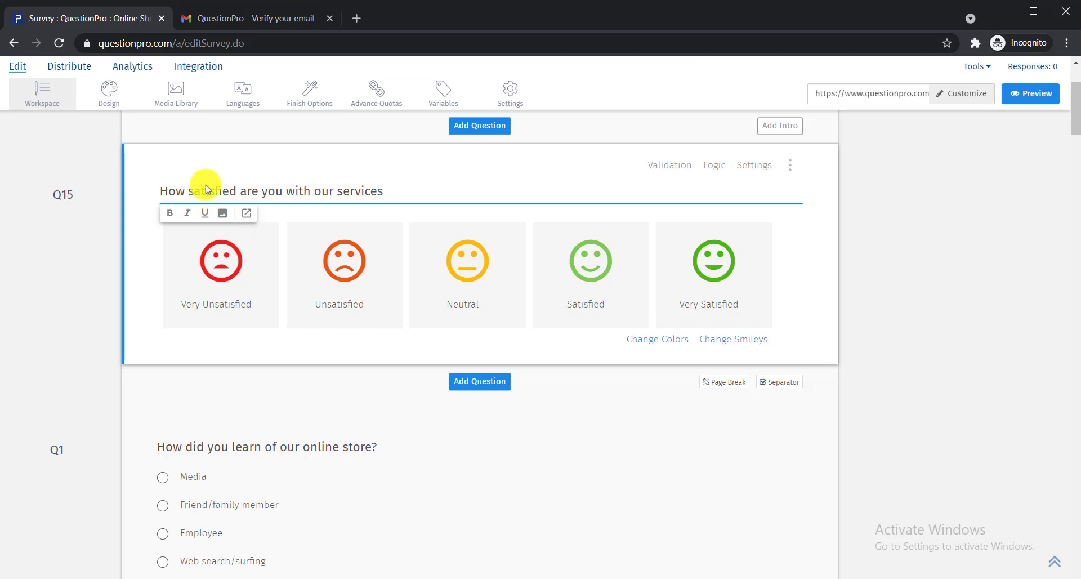
{"action": "left_click", "coordinate": [502, 283]}
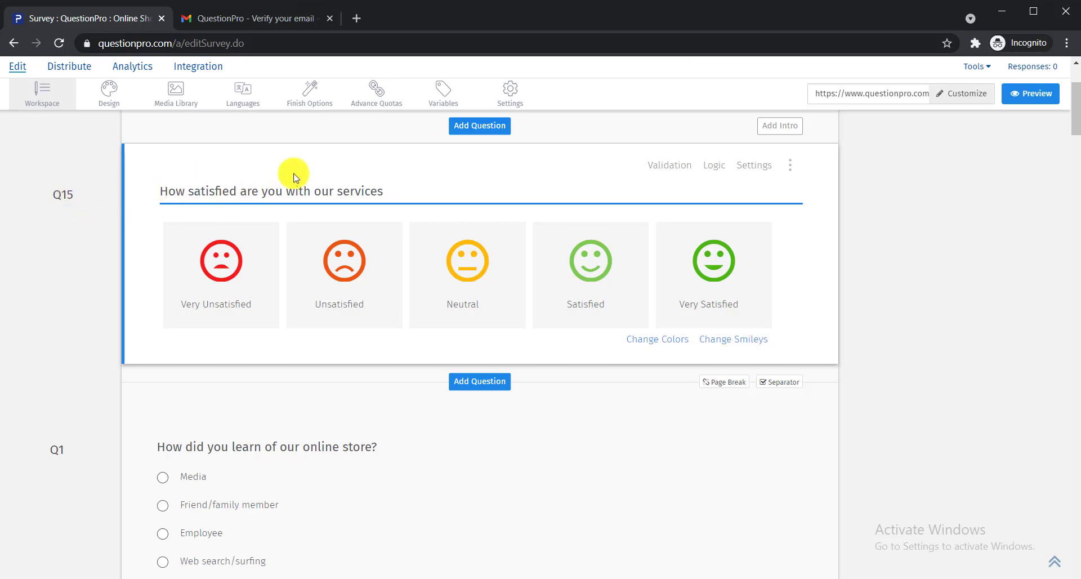
Add an introduction above the smiley rating question, and remove and restore the page break below it
{"action": "left_click", "coordinate": [780, 125]}
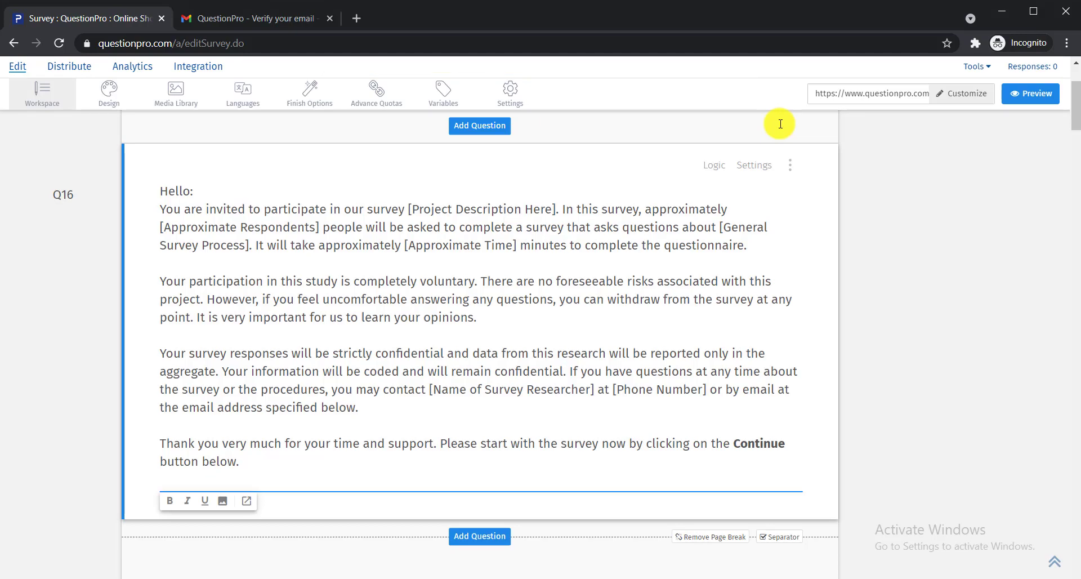
{"action": "scroll", "coordinate": [780, 124], "scroll_direction": "down", "scroll_amount": 3}
{"action": "scroll", "coordinate": [780, 124], "scroll_direction": "down", "scroll_amount": 1}
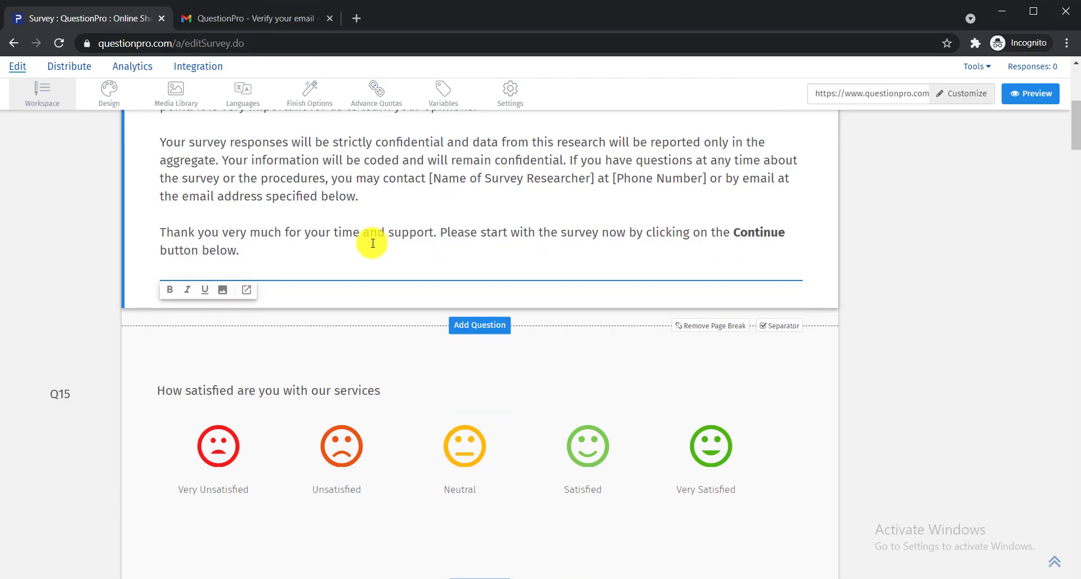
{"action": "left_click", "coordinate": [702, 328]}
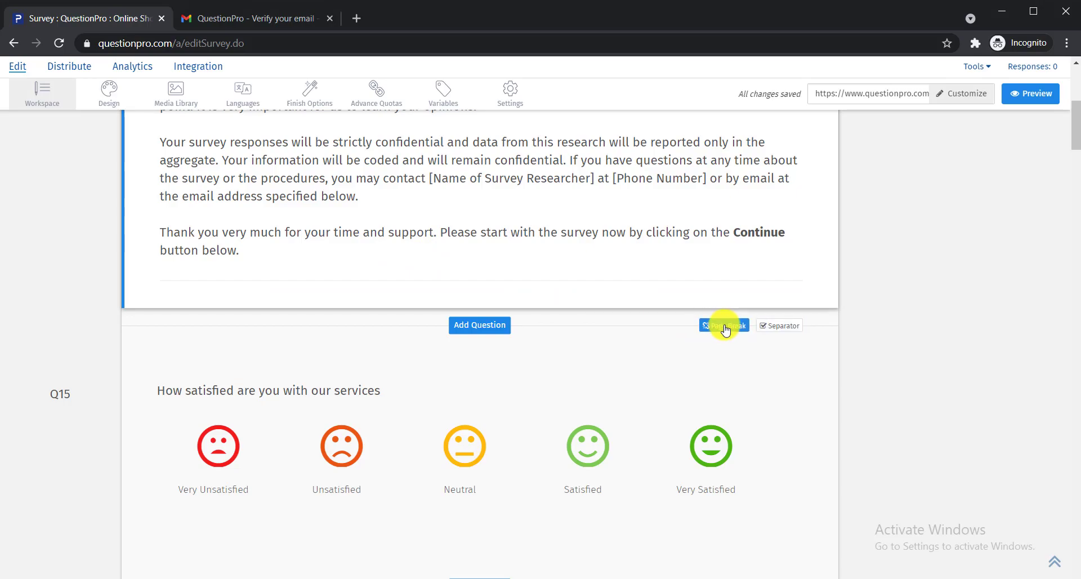
{"action": "left_click", "coordinate": [725, 326]}
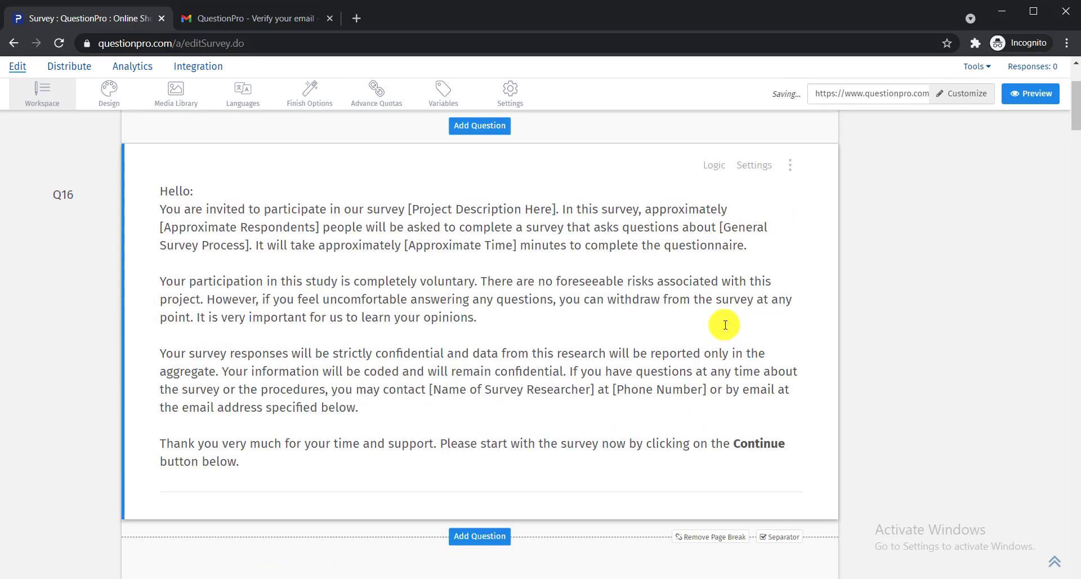
Delete the introduction text from the survey and confirm the deletion
{"action": "left_click", "coordinate": [790, 166]}
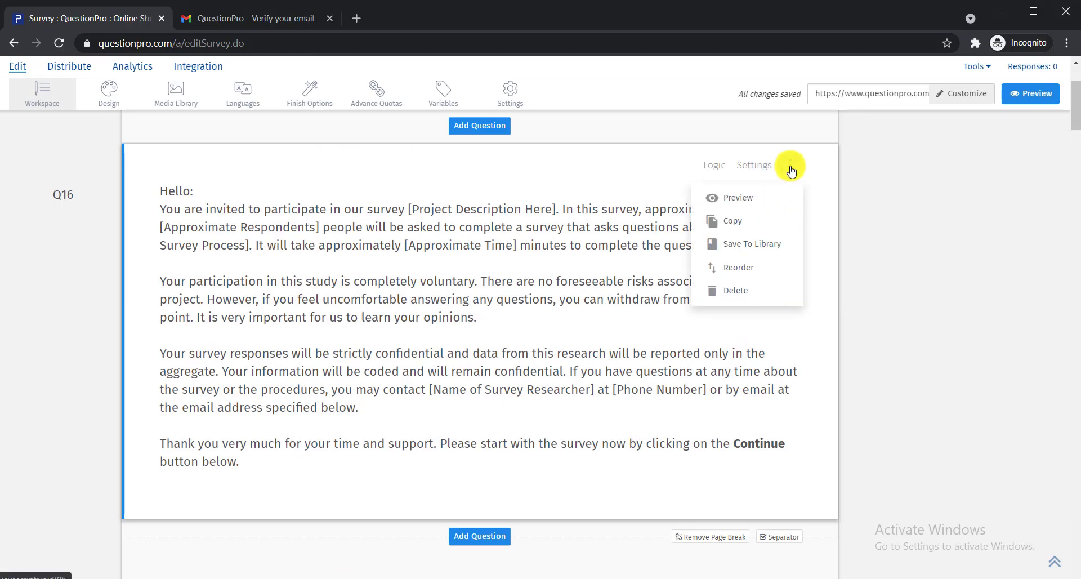
{"action": "left_click", "coordinate": [732, 290]}
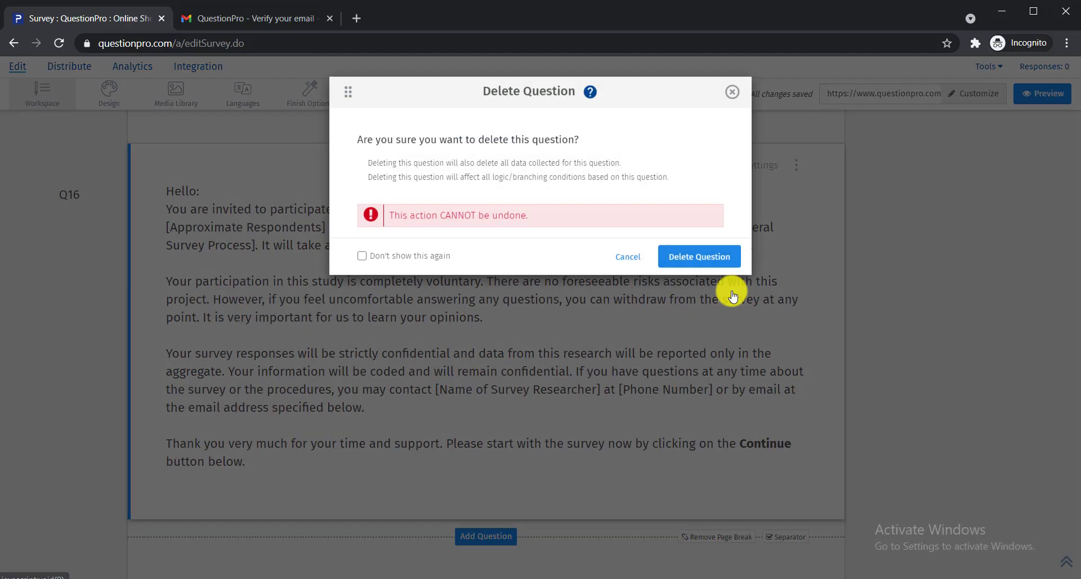
{"action": "left_click", "coordinate": [687, 259]}
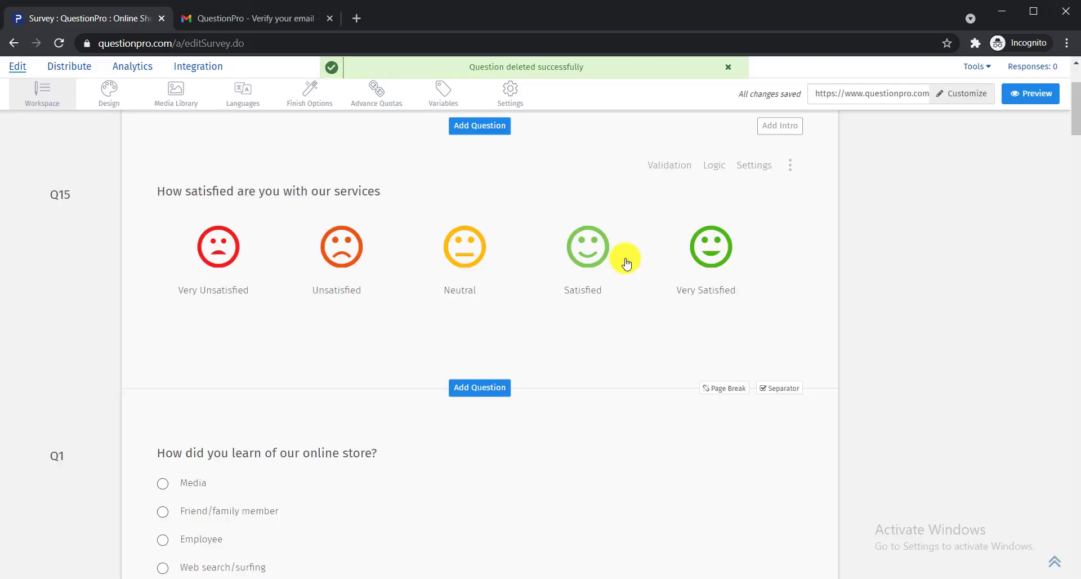
{"action": "scroll", "coordinate": [624, 261], "scroll_direction": "up", "scroll_amount": 1}
{"action": "scroll", "coordinate": [623, 259], "scroll_direction": "down", "scroll_amount": 3}
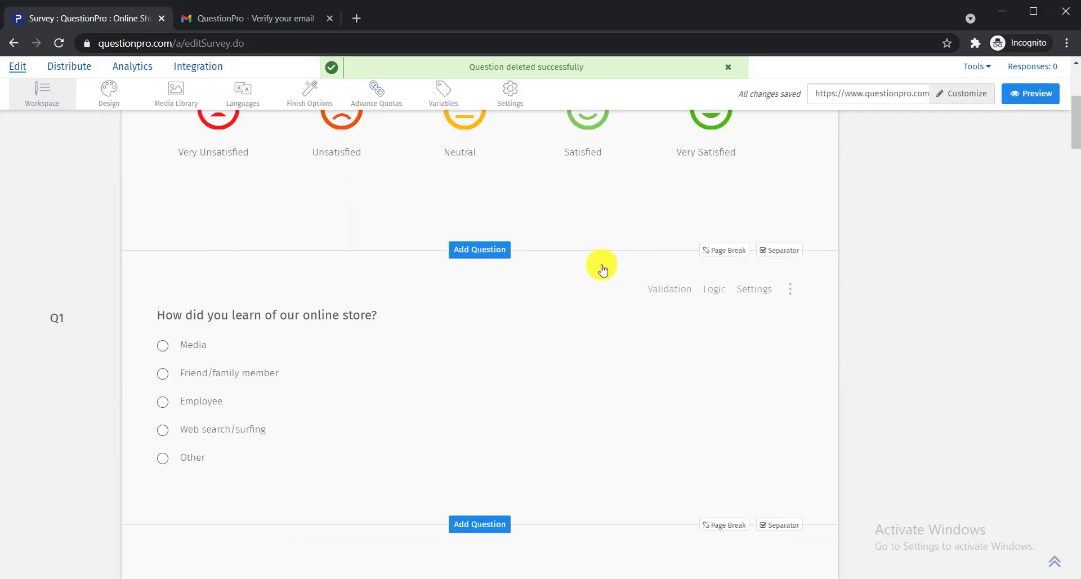
{"action": "scroll", "coordinate": [410, 322], "scroll_direction": "up", "scroll_amount": 3}
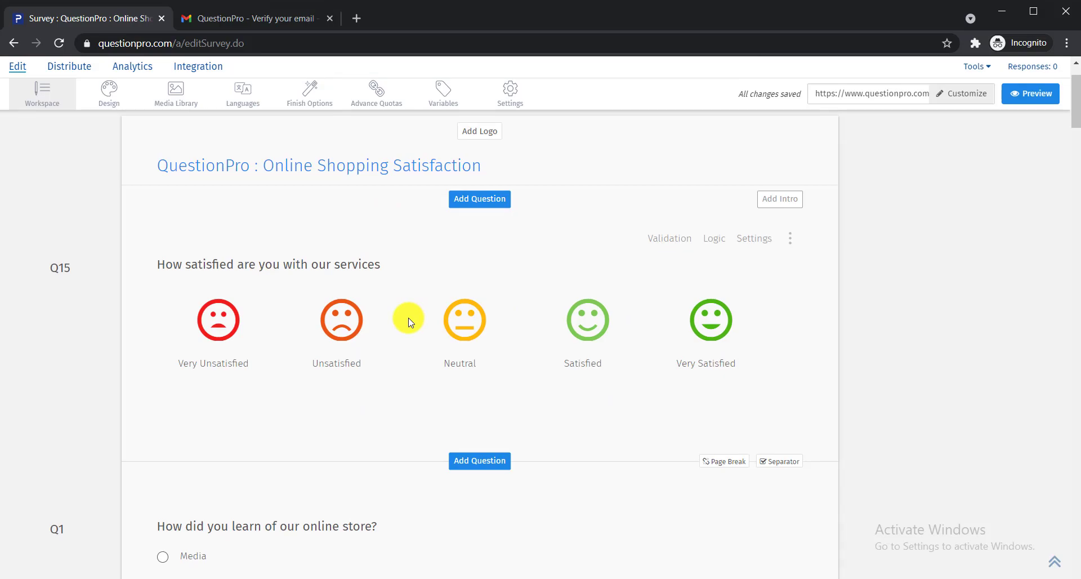
Try the purple and orange standard themes in the survey design without saving them
{"action": "left_click", "coordinate": [106, 95]}
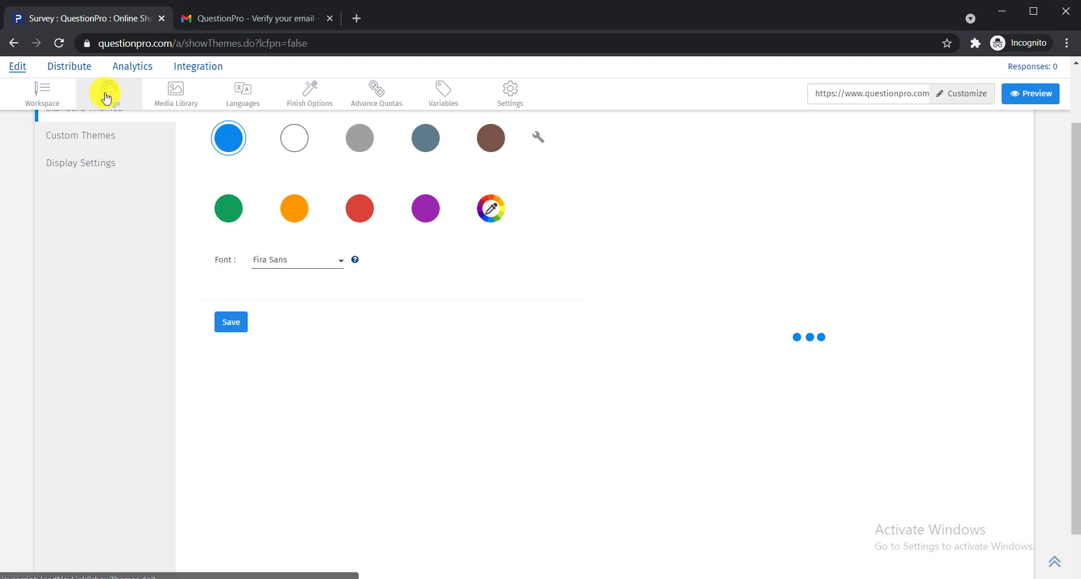
{"action": "left_click", "coordinate": [427, 211]}
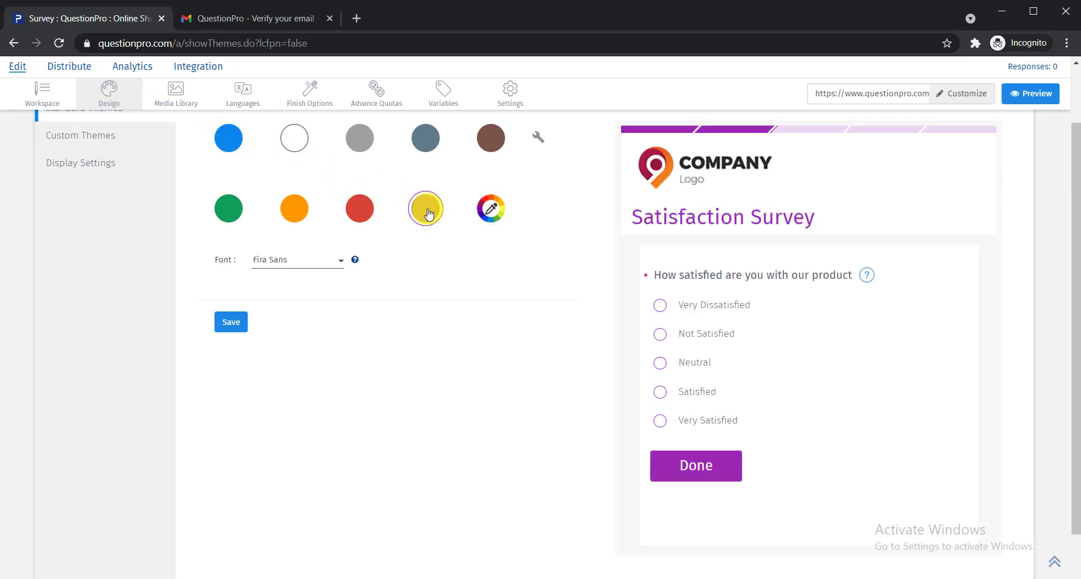
{"action": "left_click", "coordinate": [294, 210]}
{"action": "scroll", "coordinate": [300, 218], "scroll_direction": "up", "scroll_amount": 2}
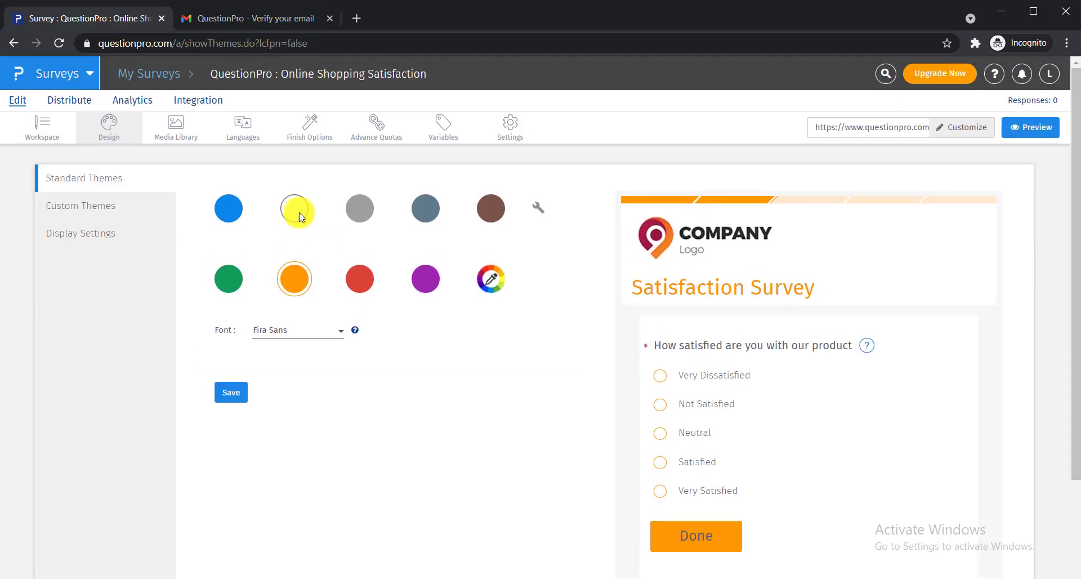
View the survey's media library and its language versions
{"action": "left_click", "coordinate": [176, 135]}
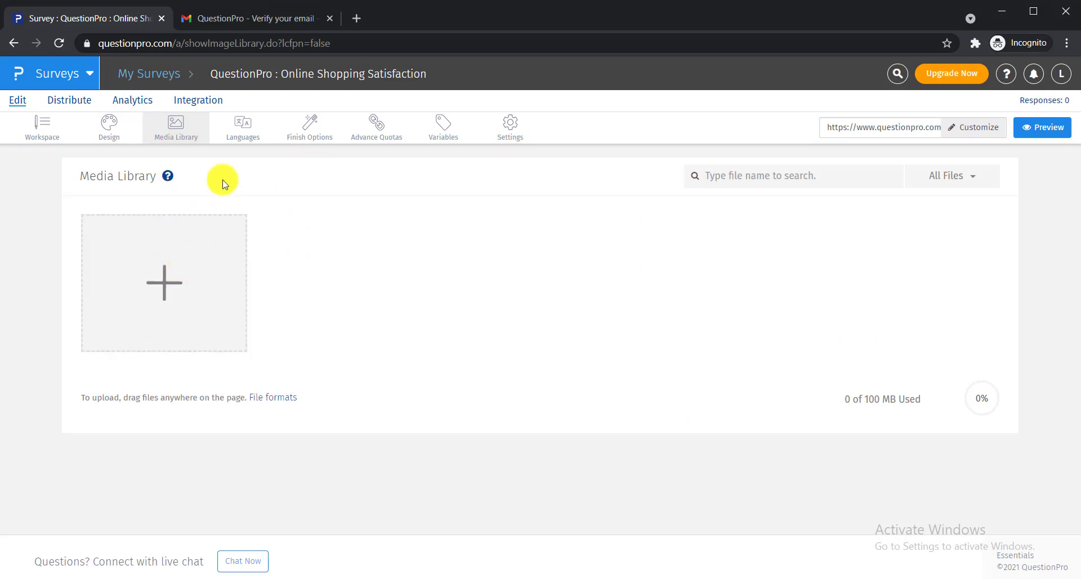
{"action": "left_click", "coordinate": [249, 135]}
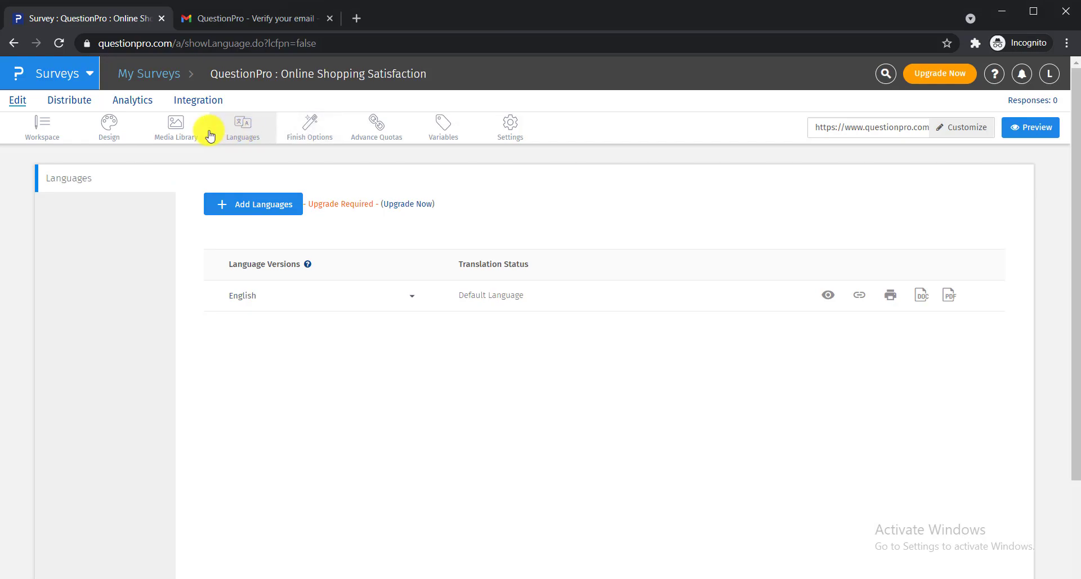
{"action": "left_click", "coordinate": [178, 134]}
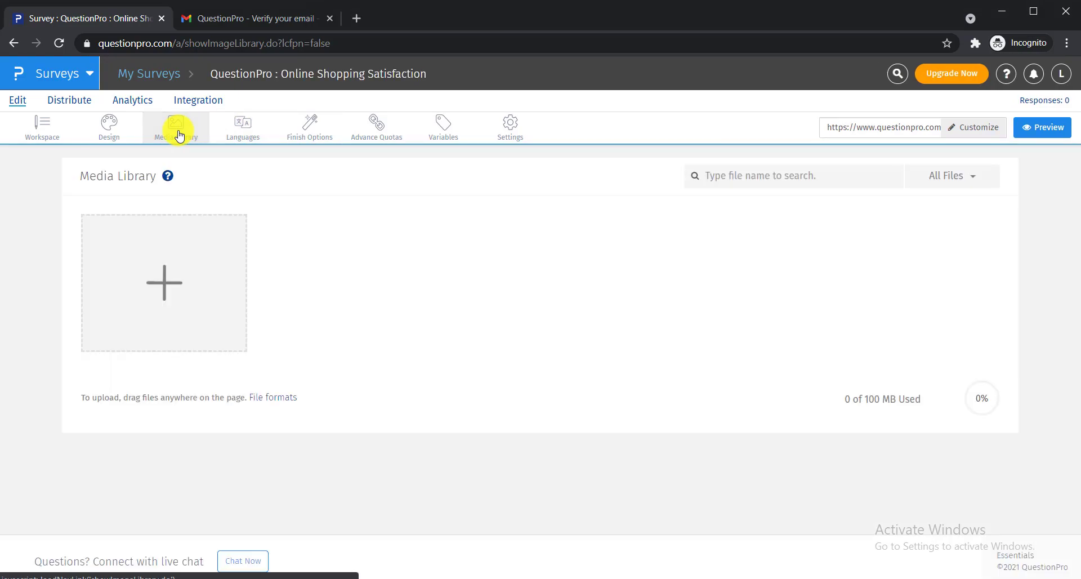
Return to the survey workspace, preview the survey as a respondent and read through its questions
{"action": "left_click", "coordinate": [39, 133]}
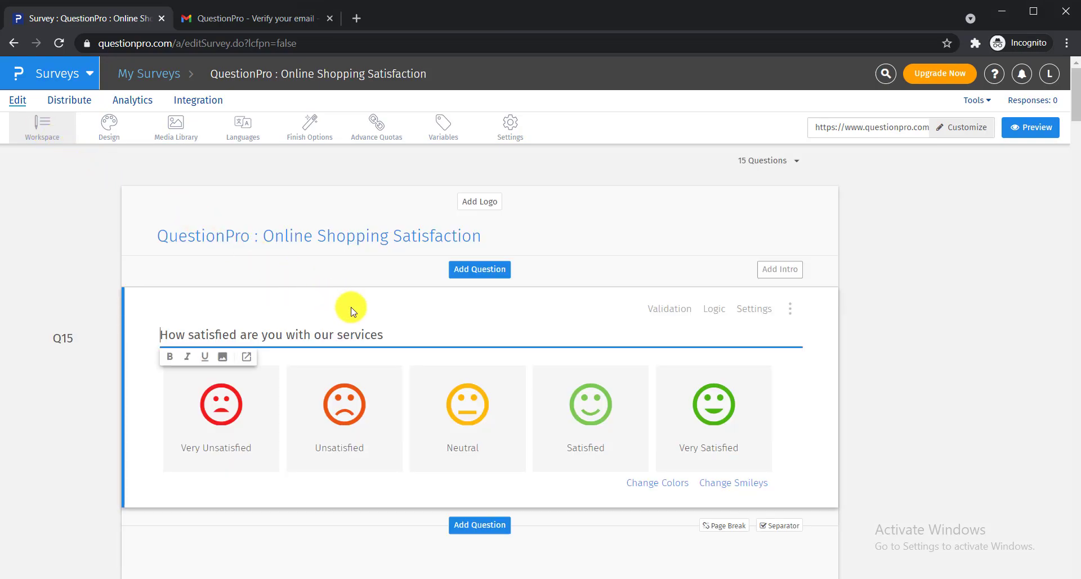
{"action": "scroll", "coordinate": [350, 311], "scroll_direction": "down", "scroll_amount": 3}
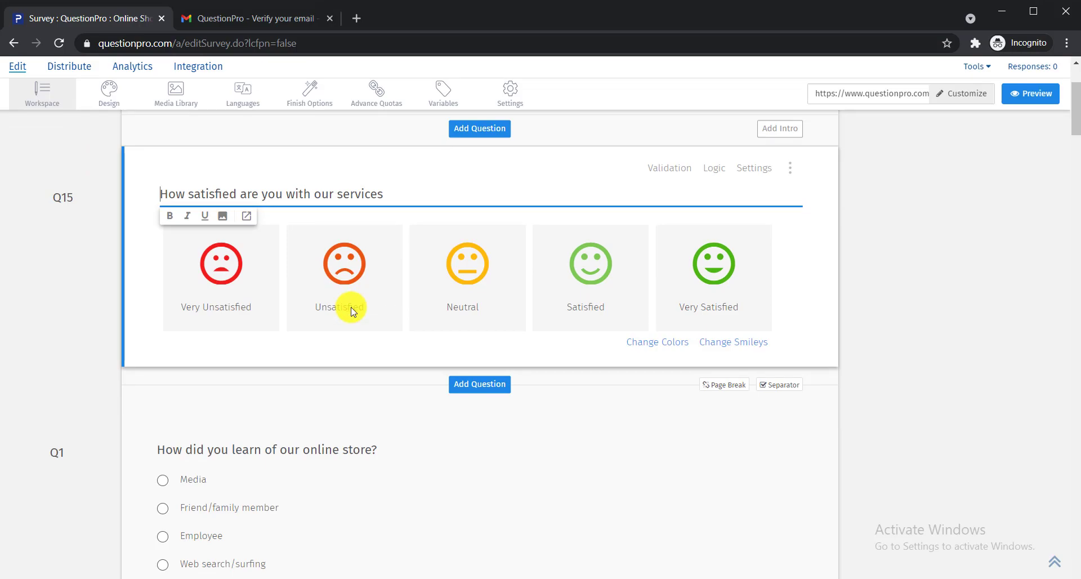
{"action": "scroll", "coordinate": [352, 311], "scroll_direction": "up", "scroll_amount": 3}
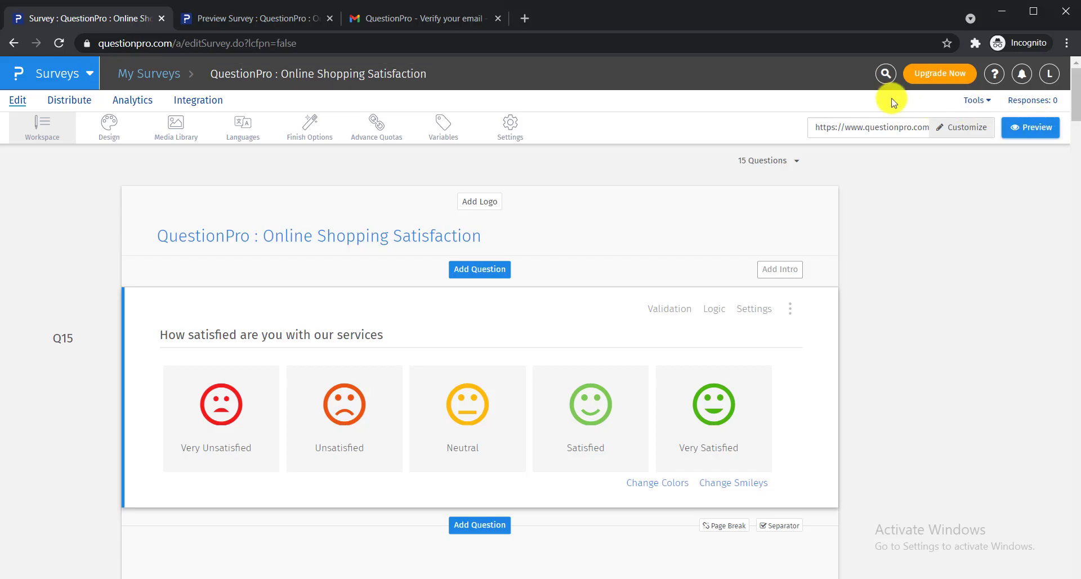
{"action": "left_click", "coordinate": [235, 18]}
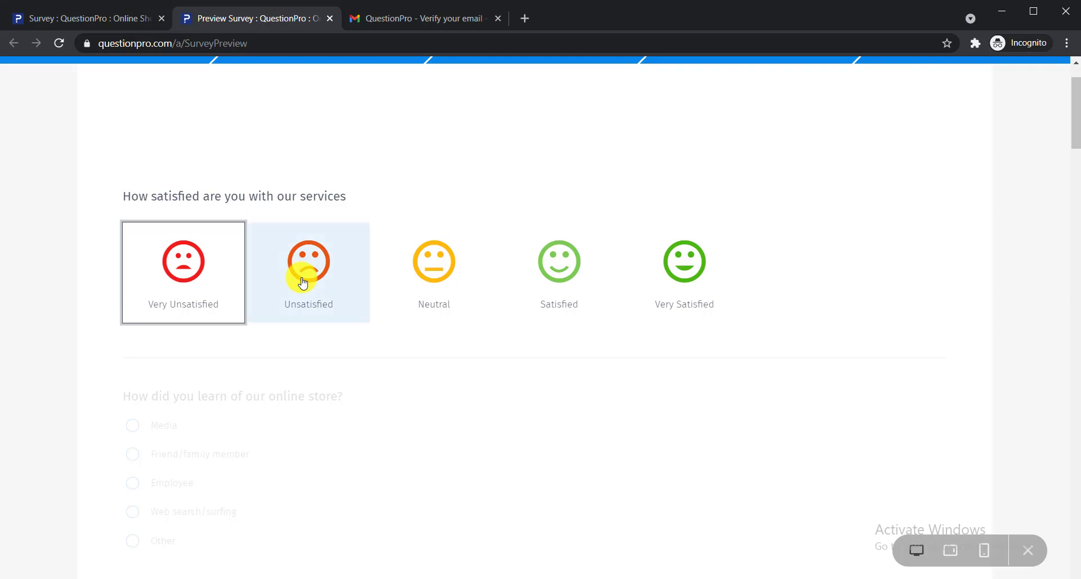
{"action": "scroll", "coordinate": [303, 281], "scroll_direction": "down", "scroll_amount": 1}
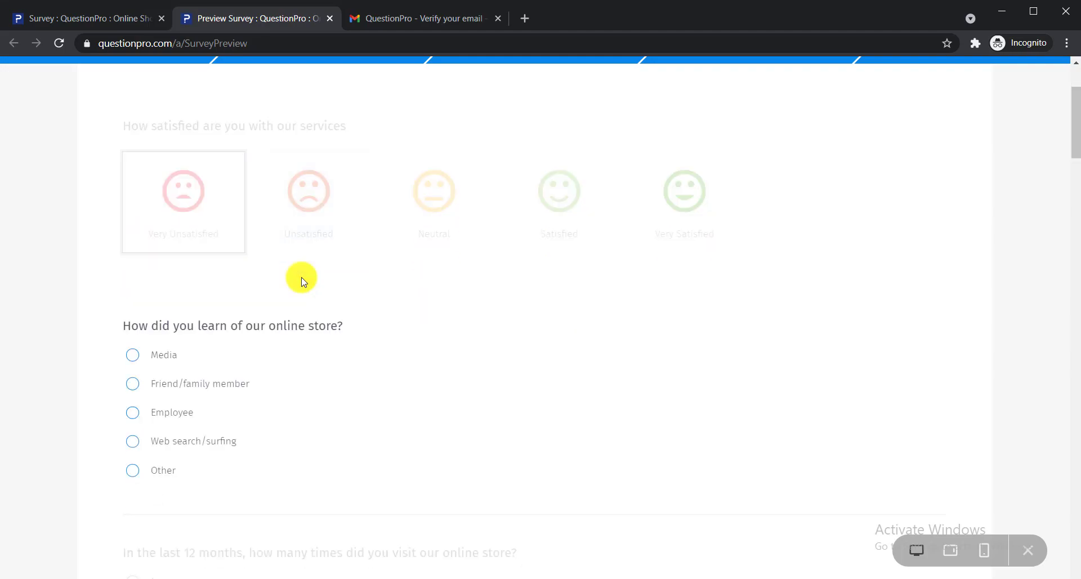
{"action": "scroll", "coordinate": [303, 281], "scroll_direction": "up", "scroll_amount": 2}
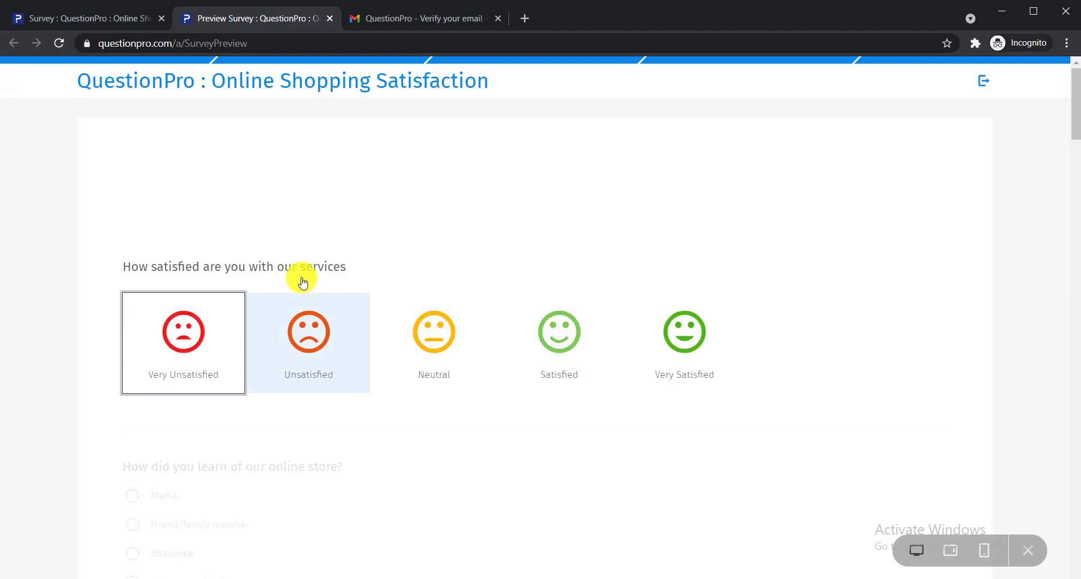
{"action": "scroll", "coordinate": [302, 282], "scroll_direction": "down", "scroll_amount": 7}
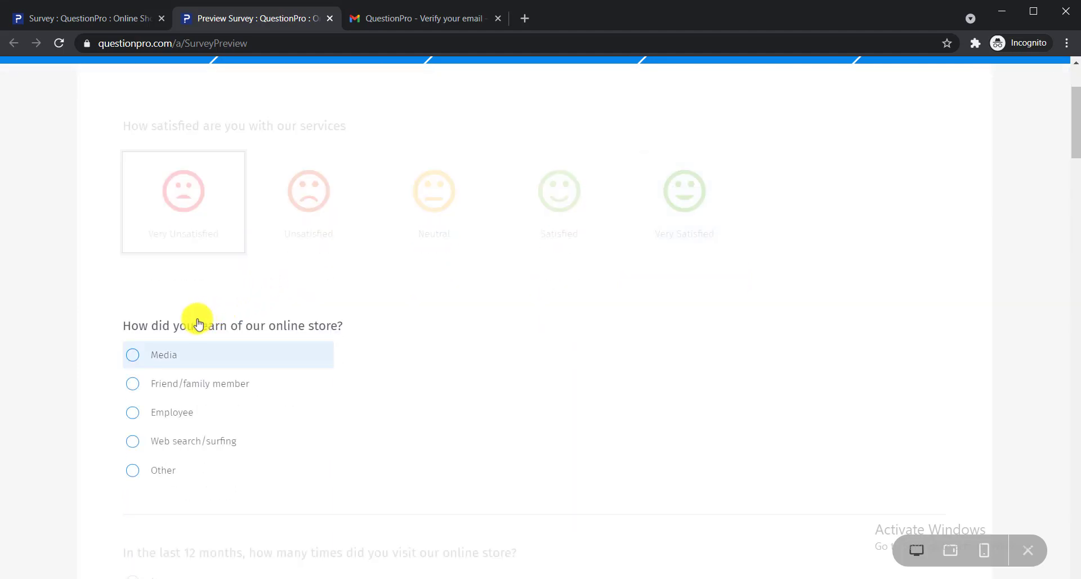
{"action": "scroll", "coordinate": [197, 319], "scroll_direction": "down", "scroll_amount": 18}
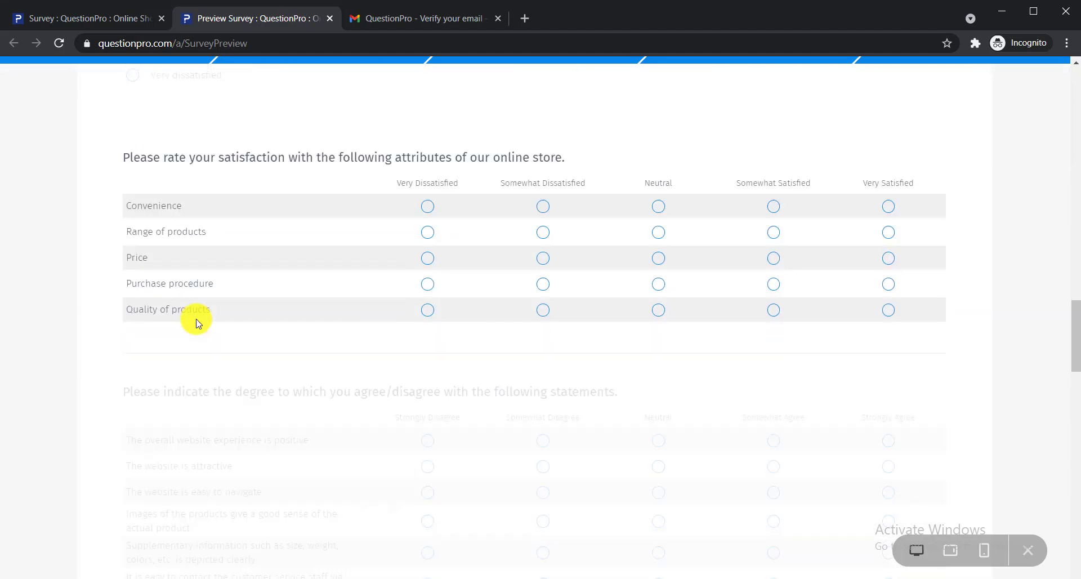
{"action": "scroll", "coordinate": [197, 319], "scroll_direction": "up", "scroll_amount": 10}
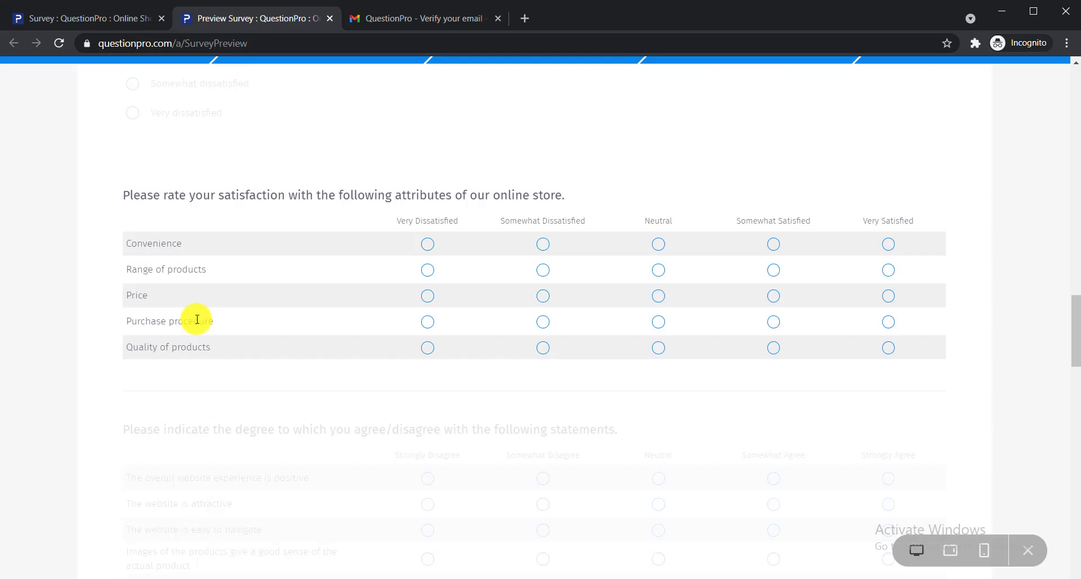
Return from the preview to the survey editor and copy the survey's web link
{"action": "left_click", "coordinate": [121, 23]}
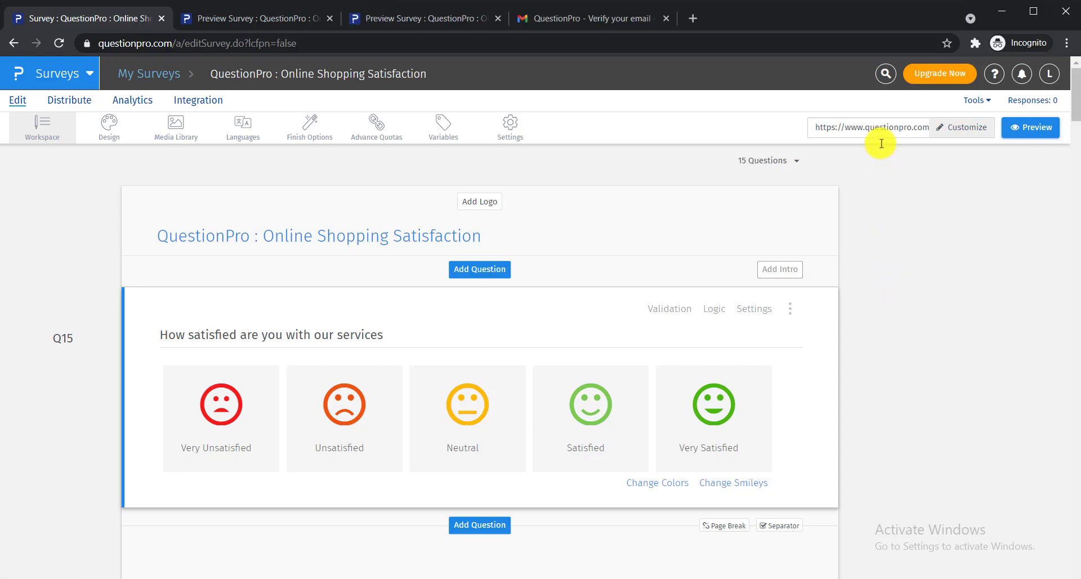
{"action": "left_click", "coordinate": [880, 127]}
{"action": "right_click", "coordinate": [880, 125]}
{"action": "left_click", "coordinate": [860, 138]}
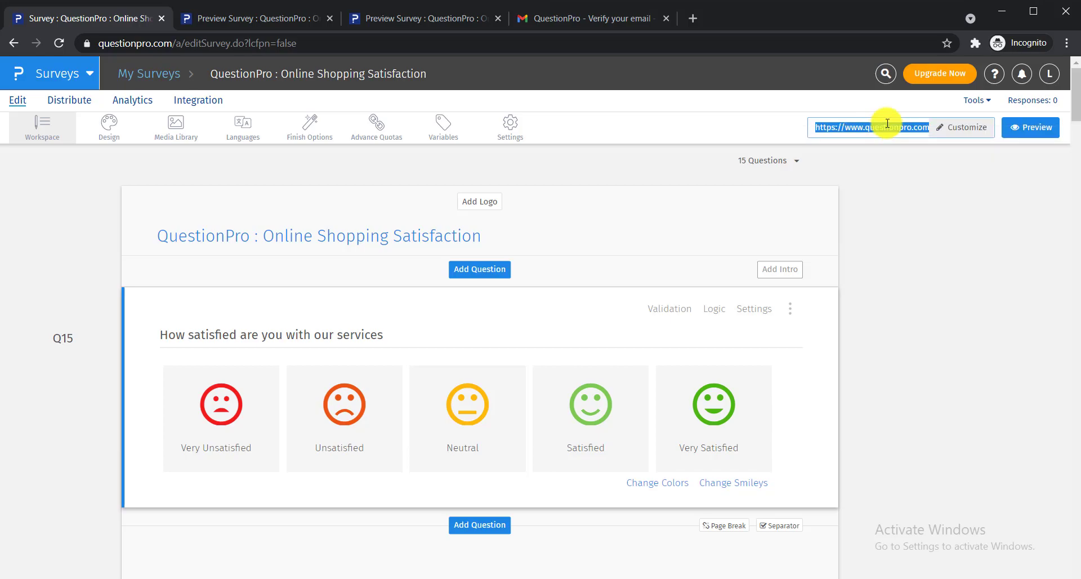
Open the copied survey link in a new incognito window and read through the live survey's questions to the end
{"action": "left_click", "coordinate": [1066, 43]}
{"action": "left_click", "coordinate": [968, 100]}
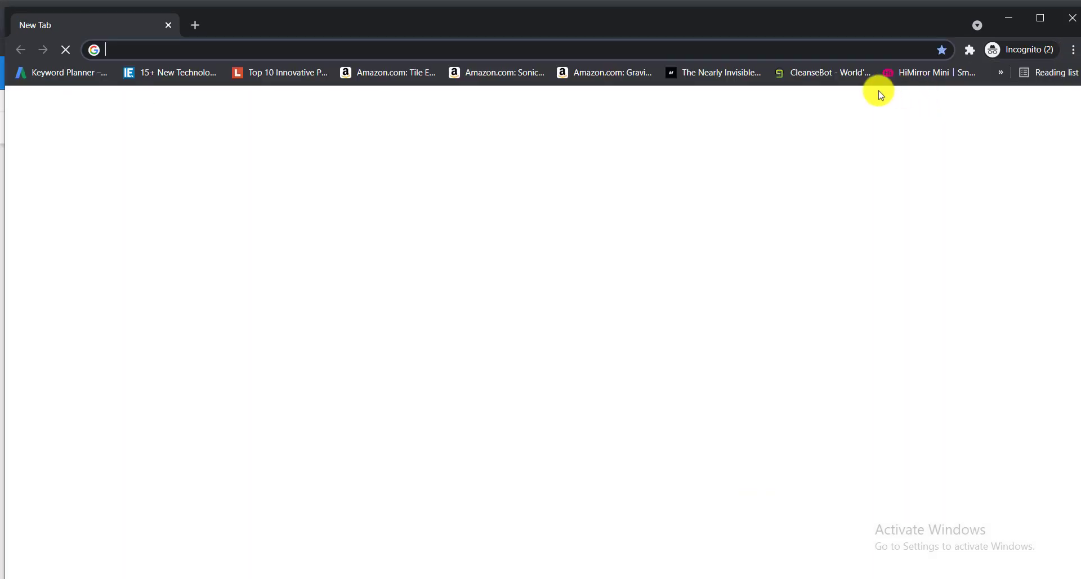
{"action": "right_click", "coordinate": [168, 50]}
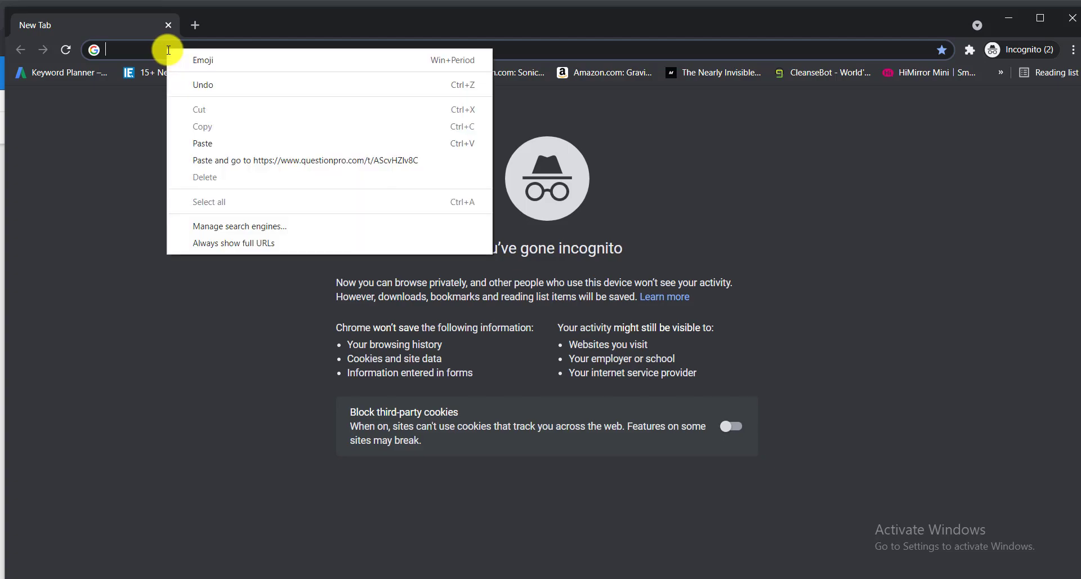
{"action": "left_click", "coordinate": [222, 144]}
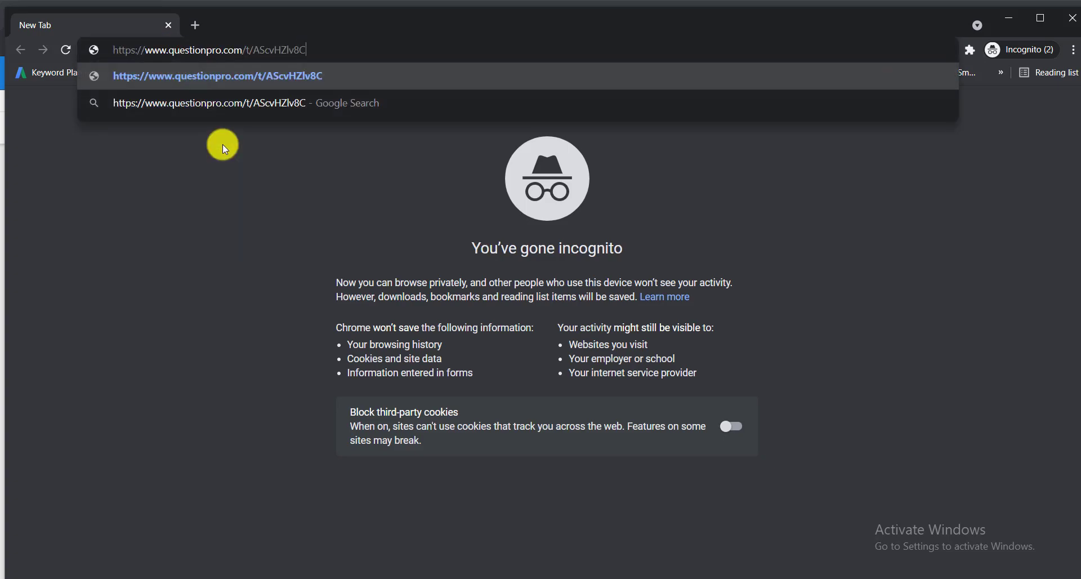
{"action": "key", "text": "Return"}
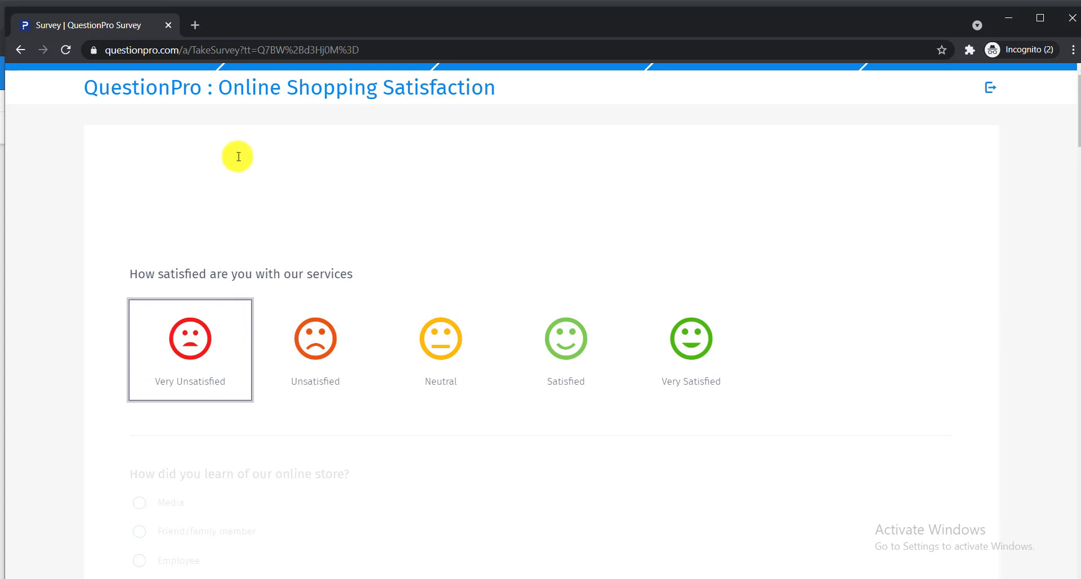
{"action": "scroll", "coordinate": [262, 181], "scroll_direction": "down", "scroll_amount": 20}
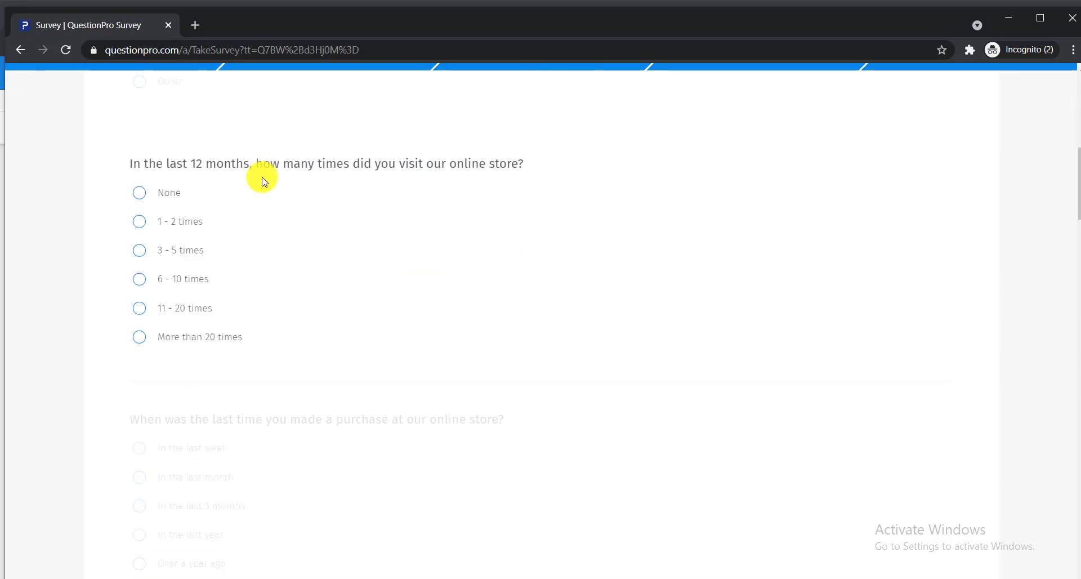
{"action": "scroll", "coordinate": [262, 180], "scroll_direction": "down", "scroll_amount": 20}
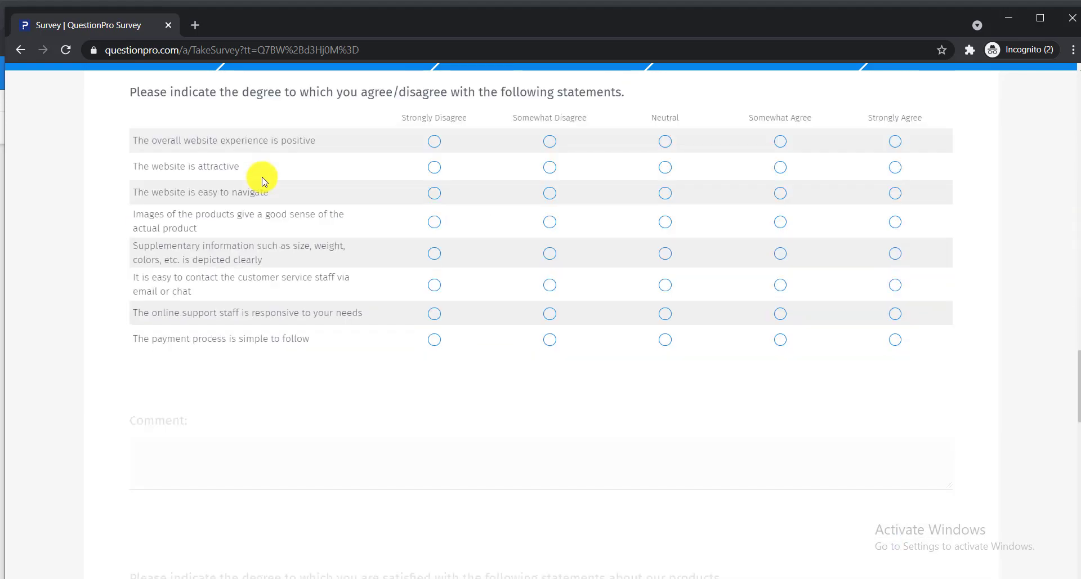
{"action": "scroll", "coordinate": [262, 180], "scroll_direction": "down", "scroll_amount": 4}
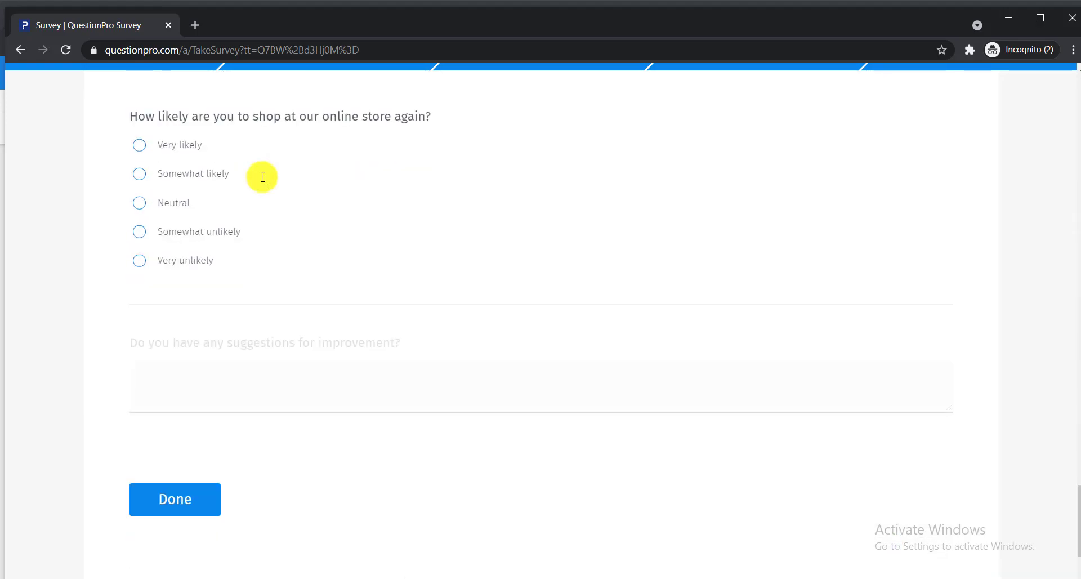
{"action": "scroll", "coordinate": [261, 180], "scroll_direction": "up", "scroll_amount": 10}
{"action": "scroll", "coordinate": [262, 180], "scroll_direction": "up", "scroll_amount": 15}
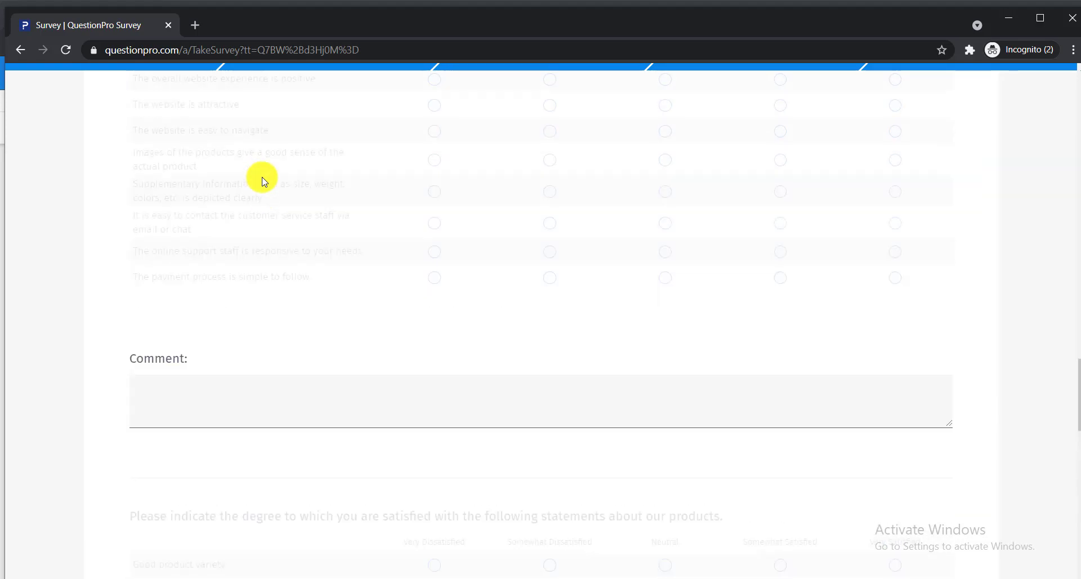
{"action": "scroll", "coordinate": [262, 180], "scroll_direction": "down", "scroll_amount": 20}
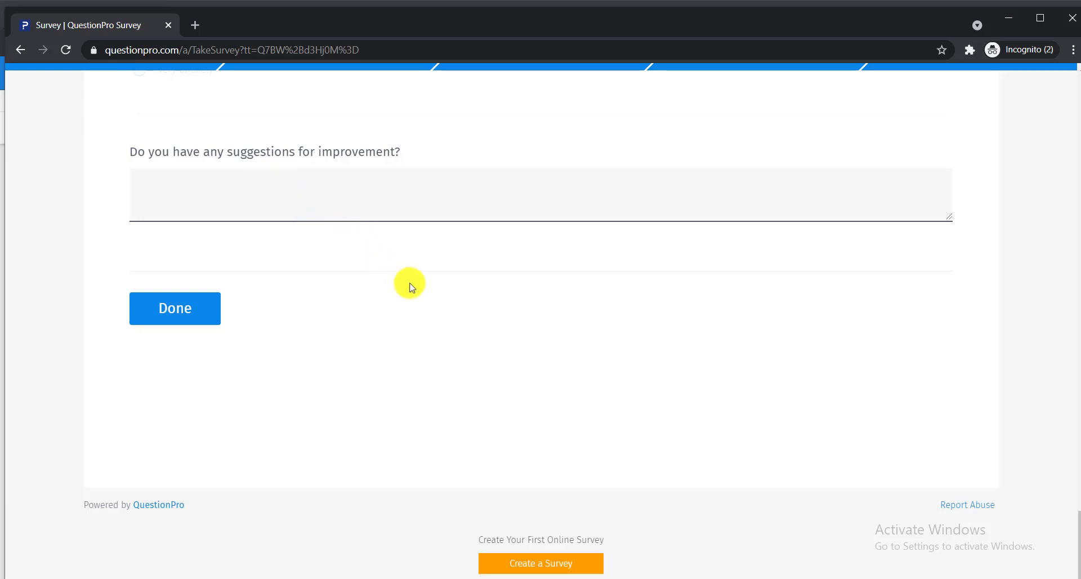
Switch back to the survey editor window and go to the account's list of surveys
{"action": "key", "text": "alt+Tab"}
{"action": "scroll", "coordinate": [518, 380], "scroll_direction": "down", "scroll_amount": 8}
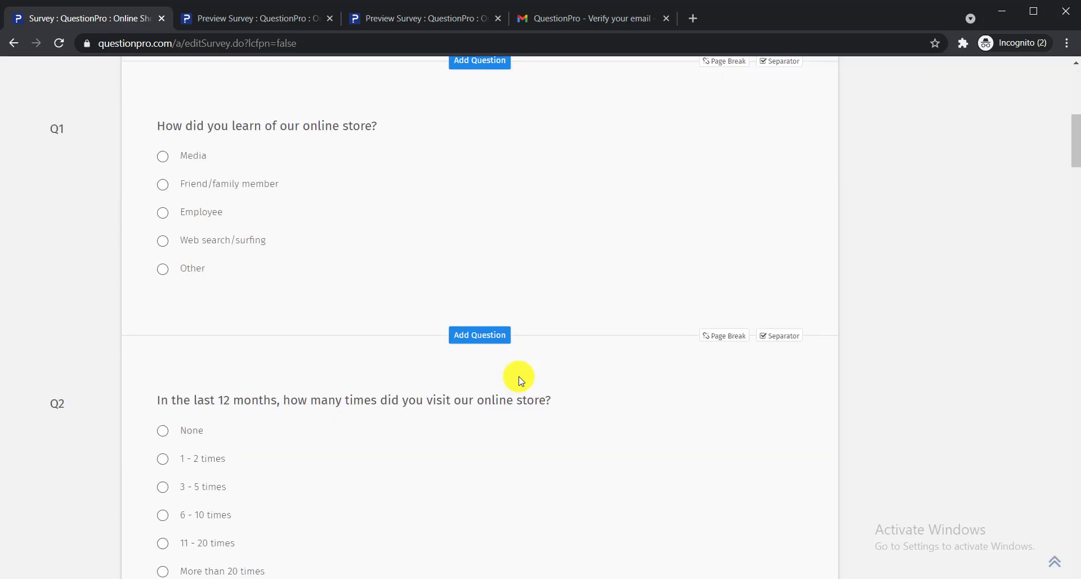
{"action": "scroll", "coordinate": [519, 380], "scroll_direction": "up", "scroll_amount": 10}
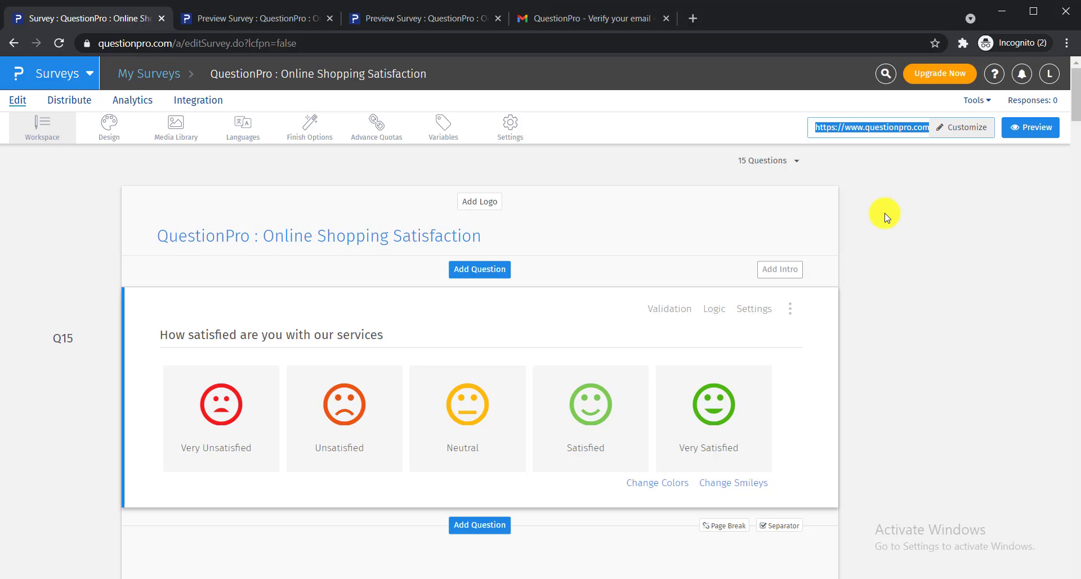
{"action": "left_click", "coordinate": [57, 74]}
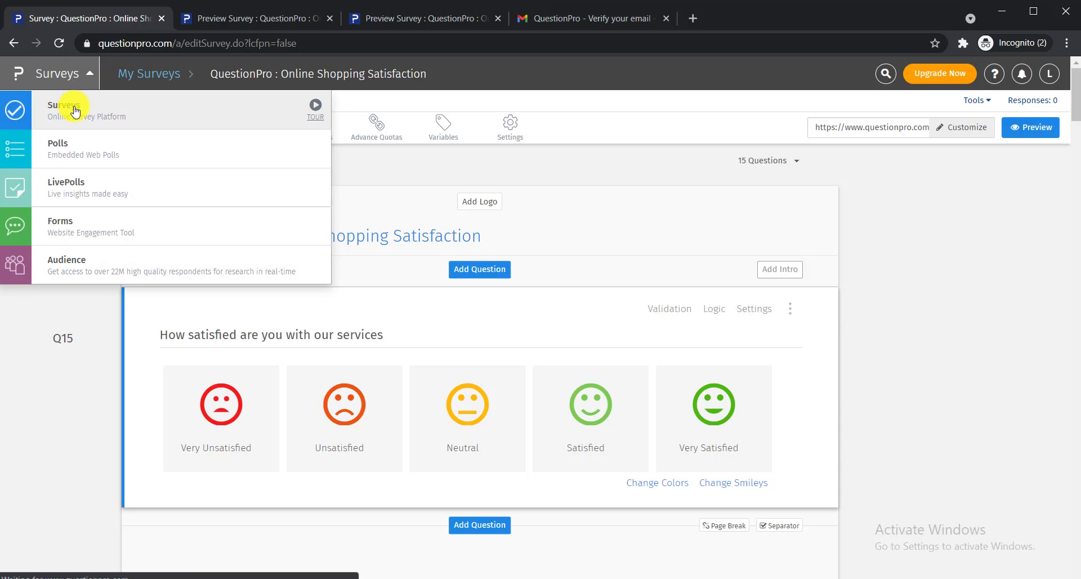
{"action": "left_click", "coordinate": [69, 106]}
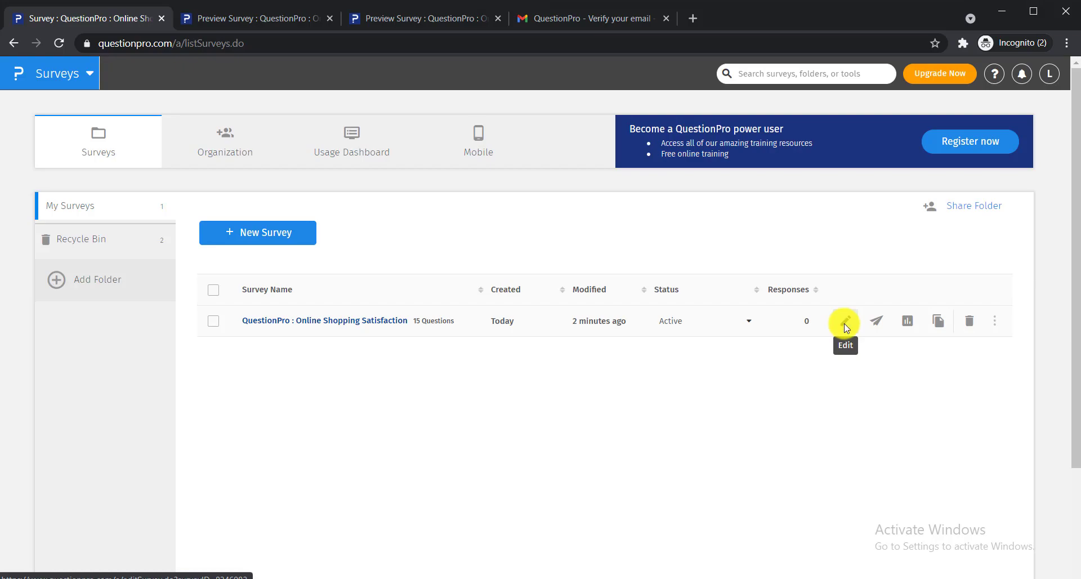
Open the analytics dashboard of the Online Shopping Satisfaction survey and examine its summary, response map and per-question results
{"action": "left_click", "coordinate": [907, 323]}
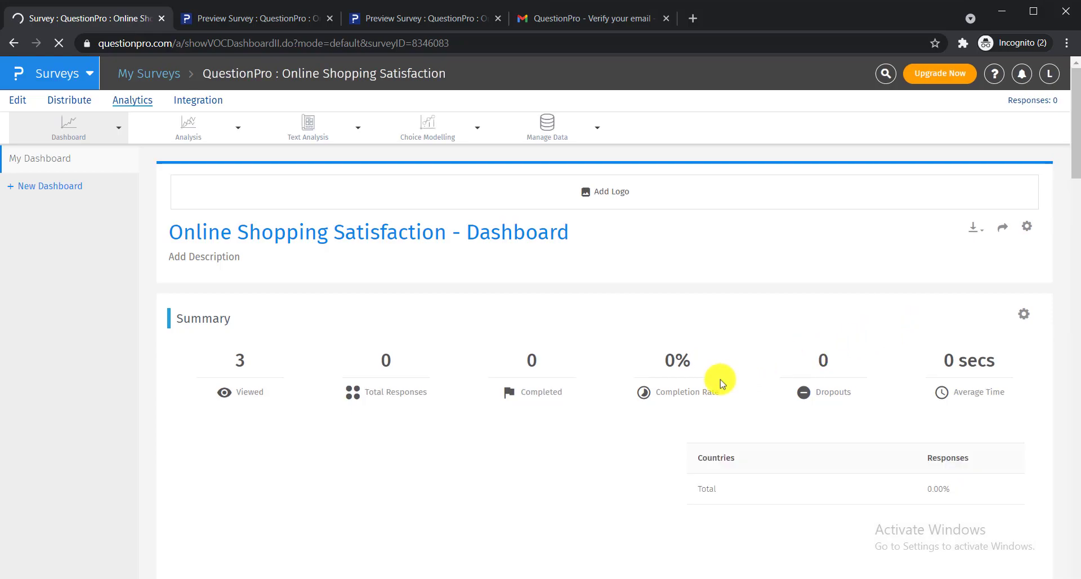
{"action": "scroll", "coordinate": [441, 358], "scroll_direction": "down", "scroll_amount": 3}
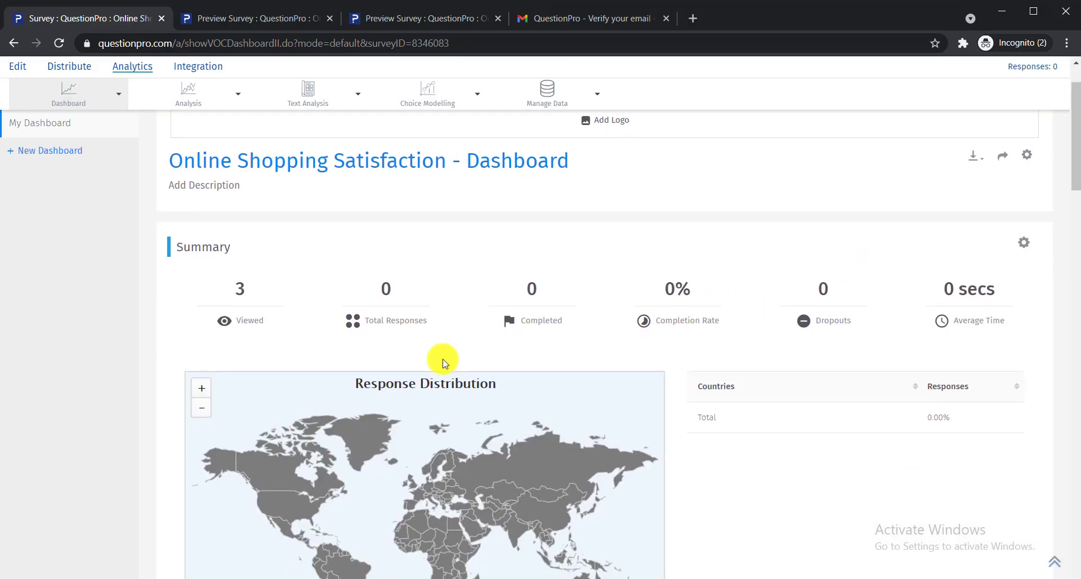
{"action": "scroll", "coordinate": [443, 359], "scroll_direction": "down", "scroll_amount": 3}
{"action": "scroll", "coordinate": [443, 359], "scroll_direction": "up", "scroll_amount": 3}
{"action": "scroll", "coordinate": [326, 251], "scroll_direction": "down", "scroll_amount": 10}
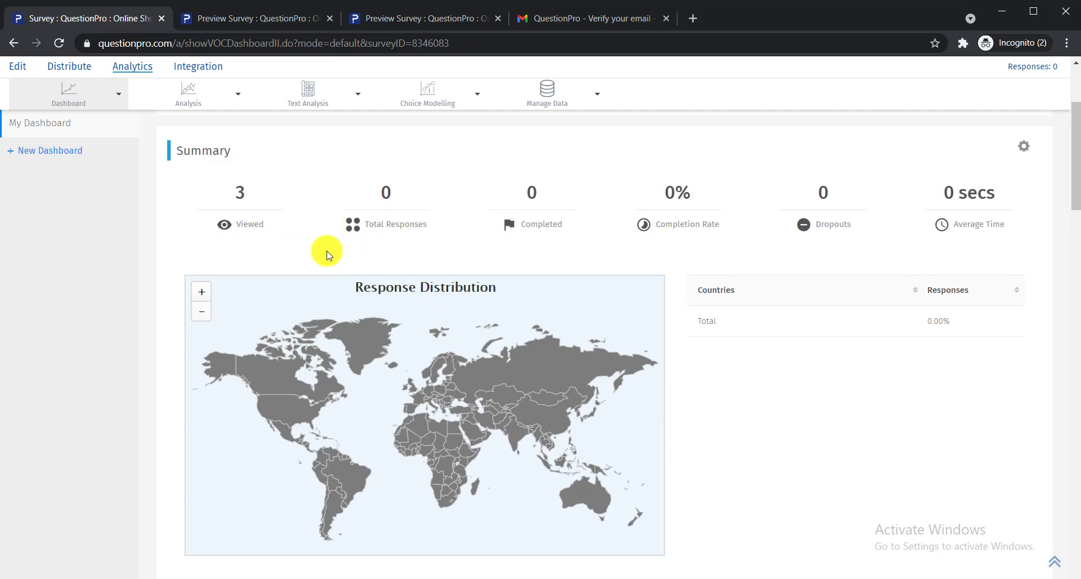
{"action": "scroll", "coordinate": [327, 251], "scroll_direction": "down", "scroll_amount": 20}
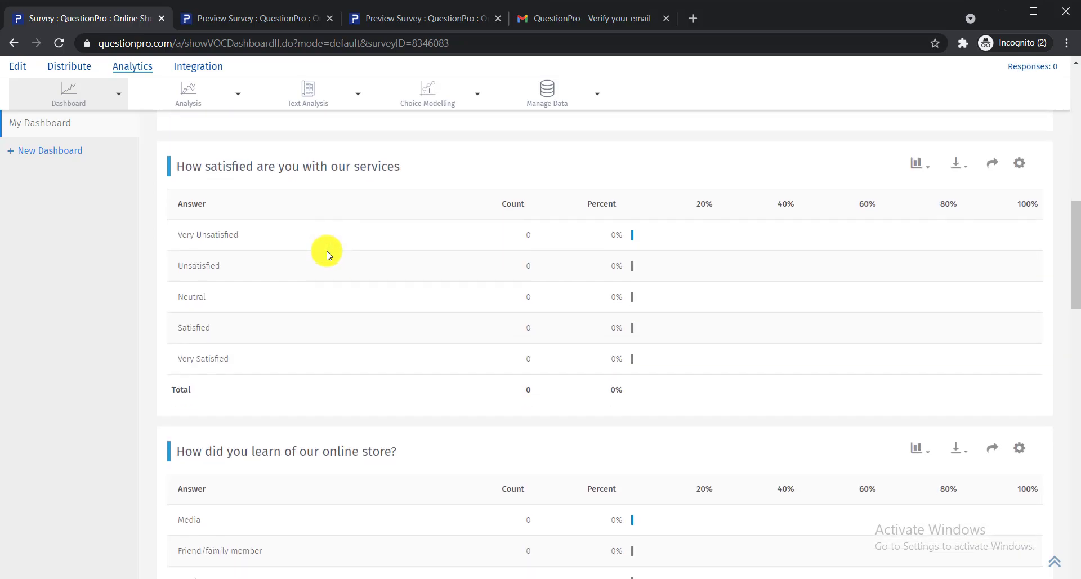
{"action": "scroll", "coordinate": [327, 251], "scroll_direction": "down", "scroll_amount": 3}
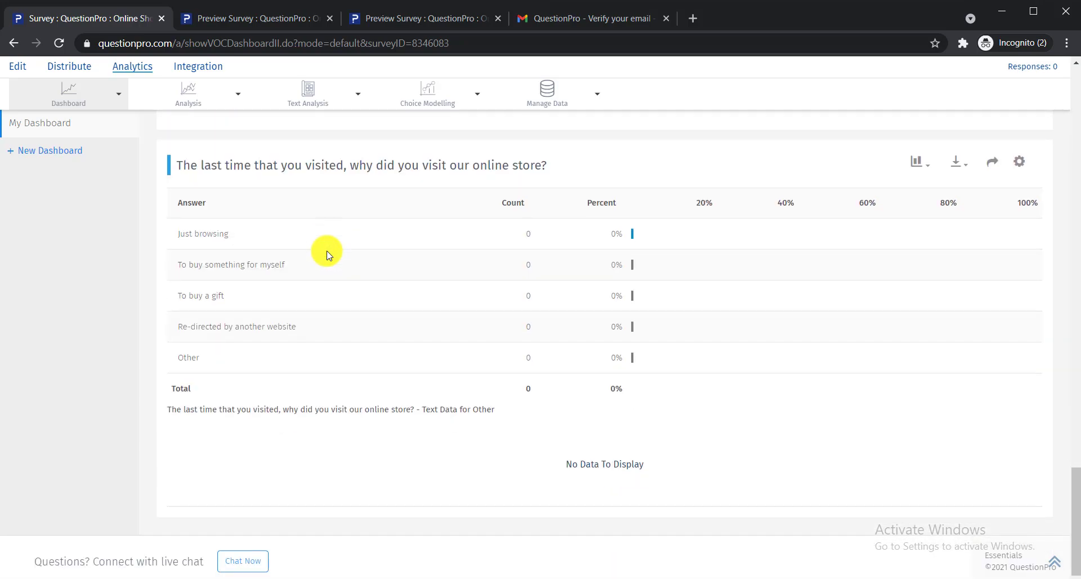
{"action": "scroll", "coordinate": [327, 251], "scroll_direction": "up", "scroll_amount": 15}
{"action": "scroll", "coordinate": [326, 251], "scroll_direction": "up", "scroll_amount": 10}
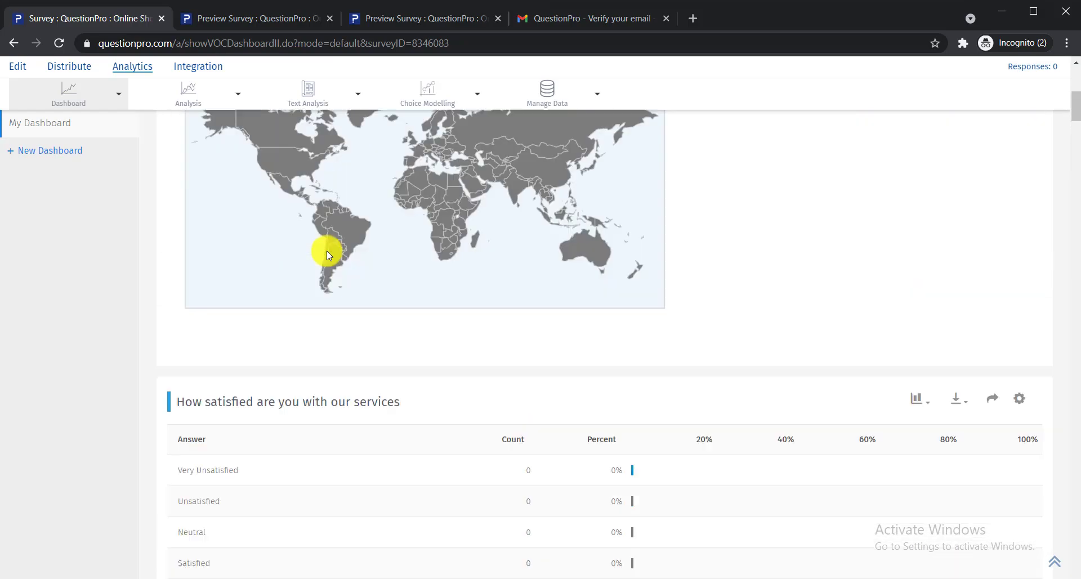
{"action": "scroll", "coordinate": [326, 251], "scroll_direction": "up", "scroll_amount": 6}
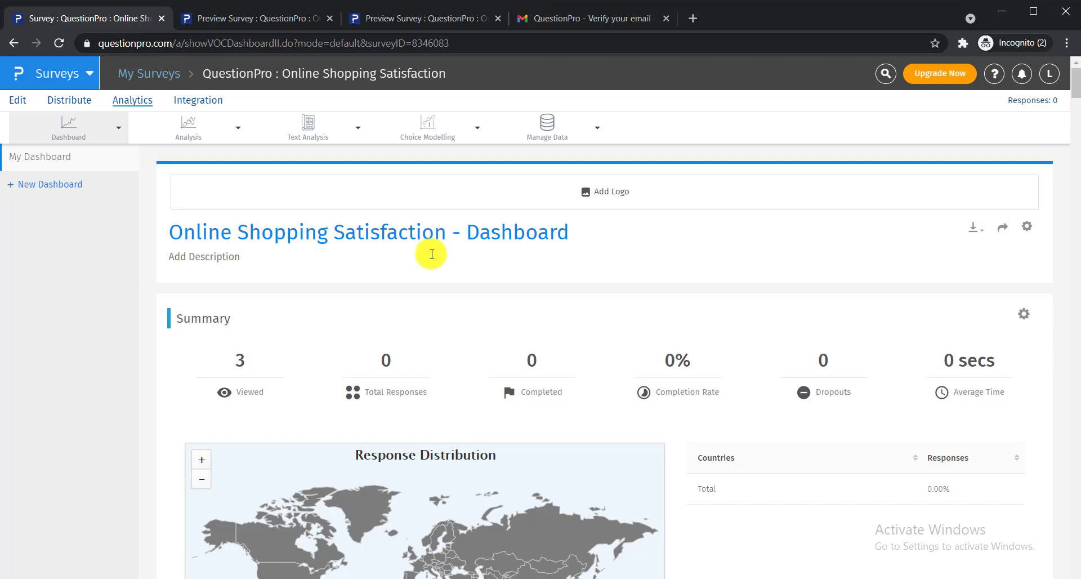
Return to the list of surveys and view the status options for the Online Shopping Satisfaction survey without changing its status
{"action": "left_click", "coordinate": [45, 76]}
{"action": "left_click", "coordinate": [69, 110]}
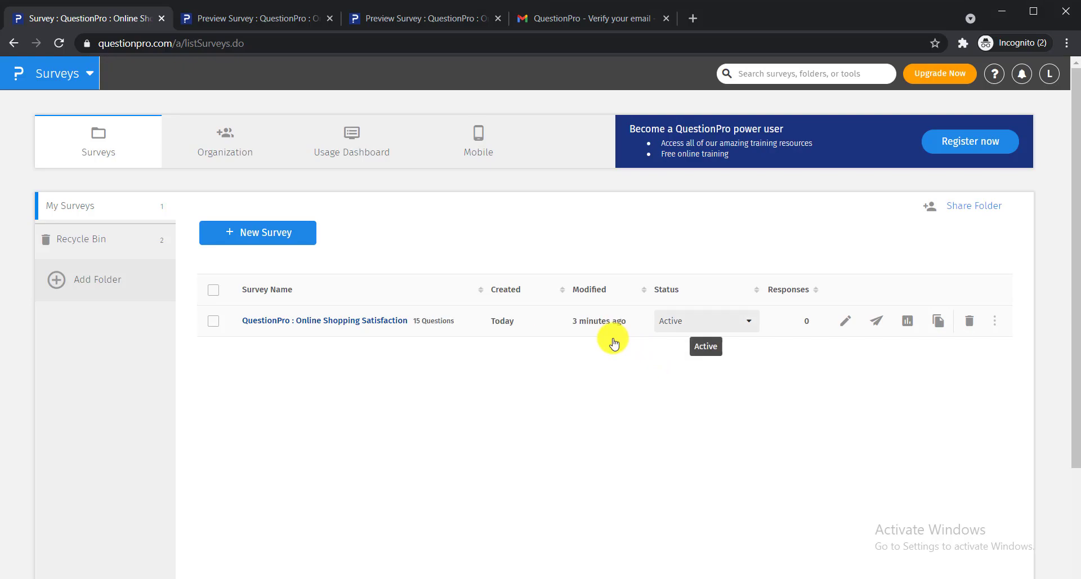
{"action": "left_click", "coordinate": [750, 325]}
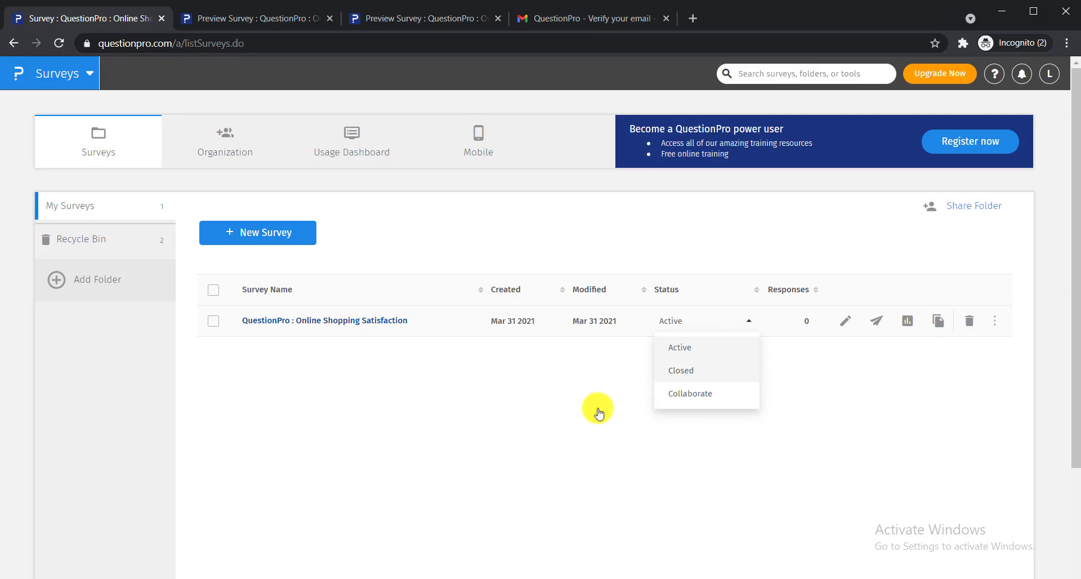
{"action": "left_click", "coordinate": [593, 416]}
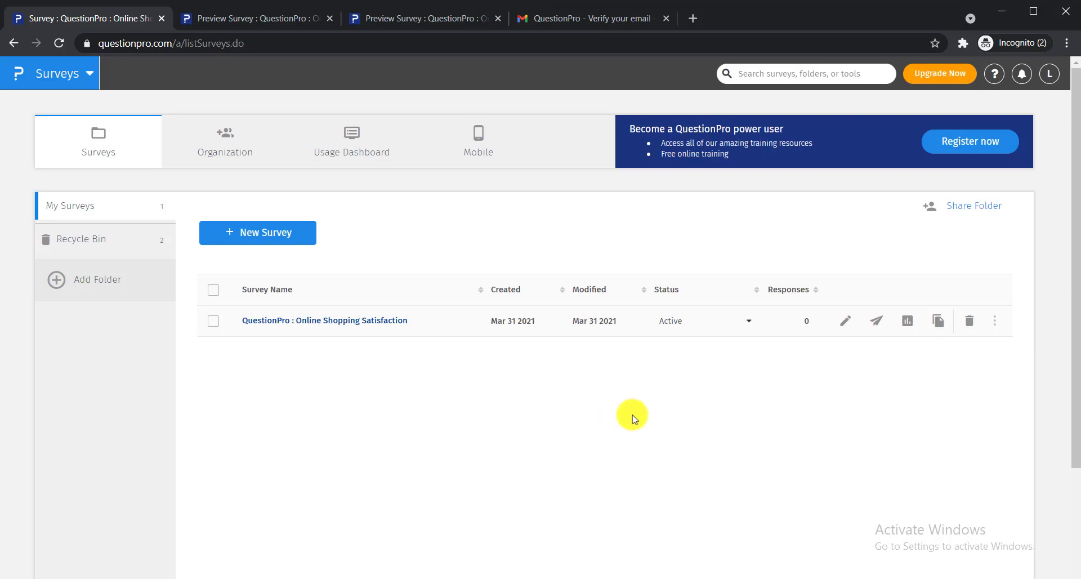